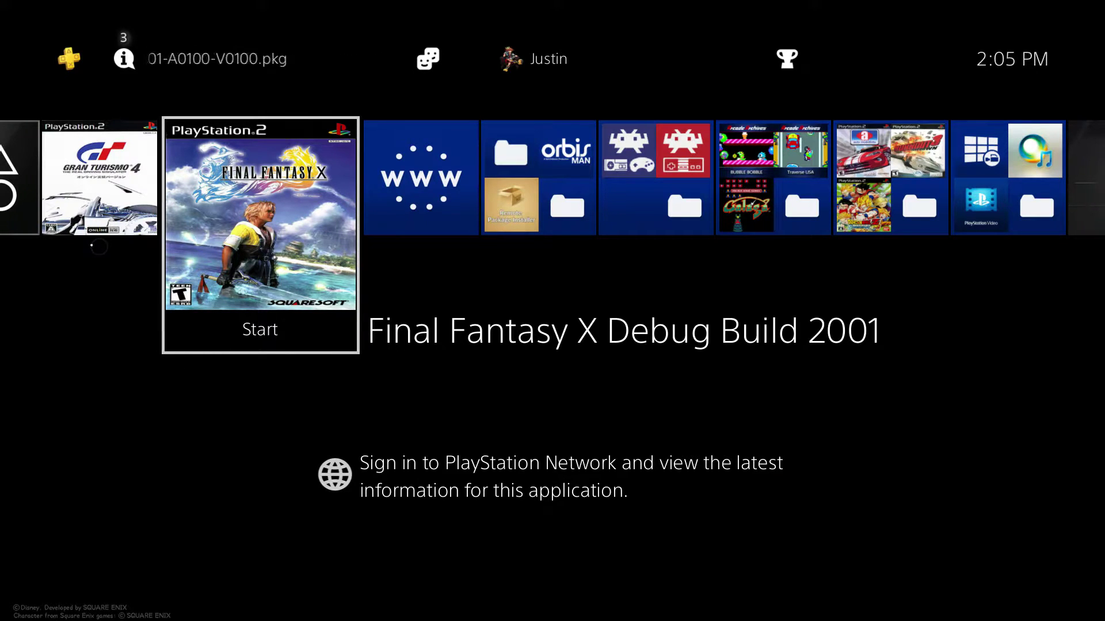
Open the Emulators folder on the home screen to view the installed RetroArch apps
key("Right")
key("Right")
key("Right")
key("Down")
key("Return")
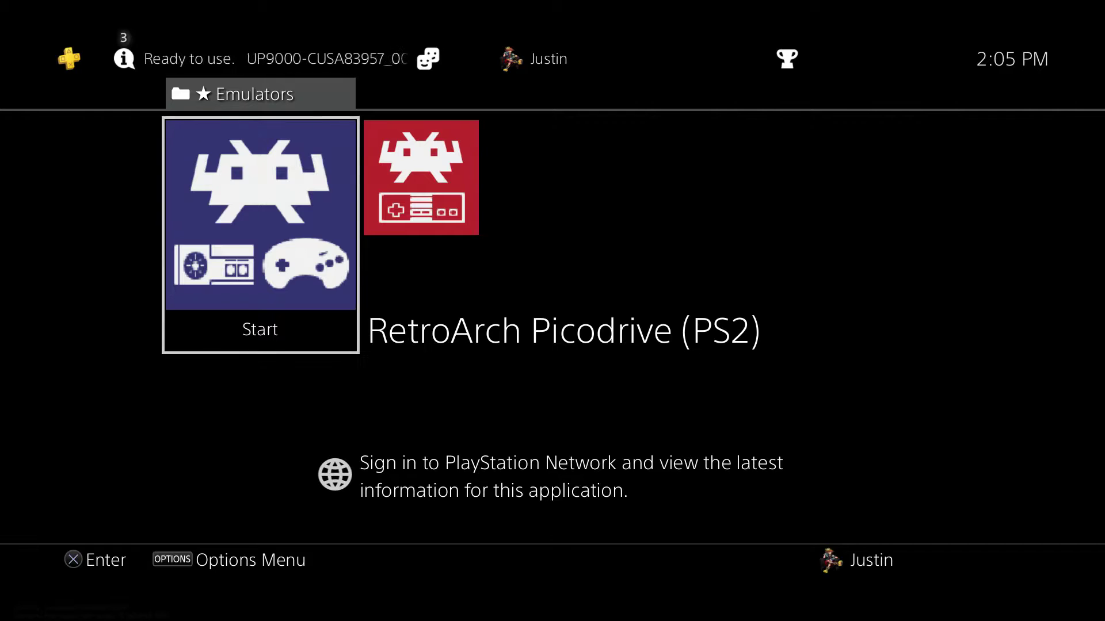
Leave the Emulators folder and open the Internet Browser on the X-PROJECT 1.5.5 payload page
key("Escape")
key("Left")
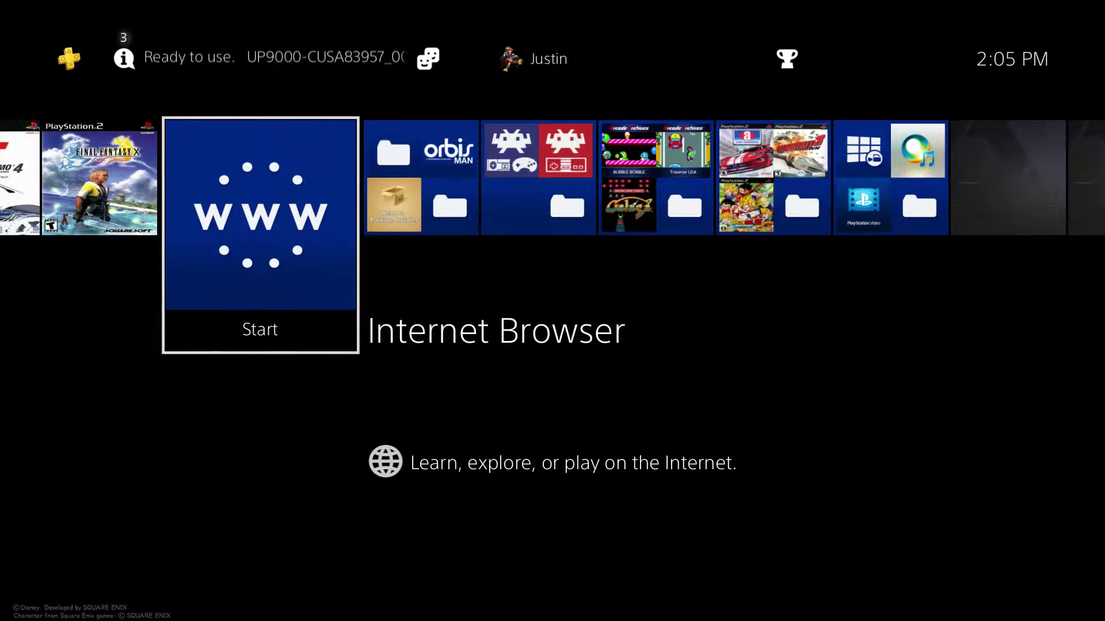
key("Return")
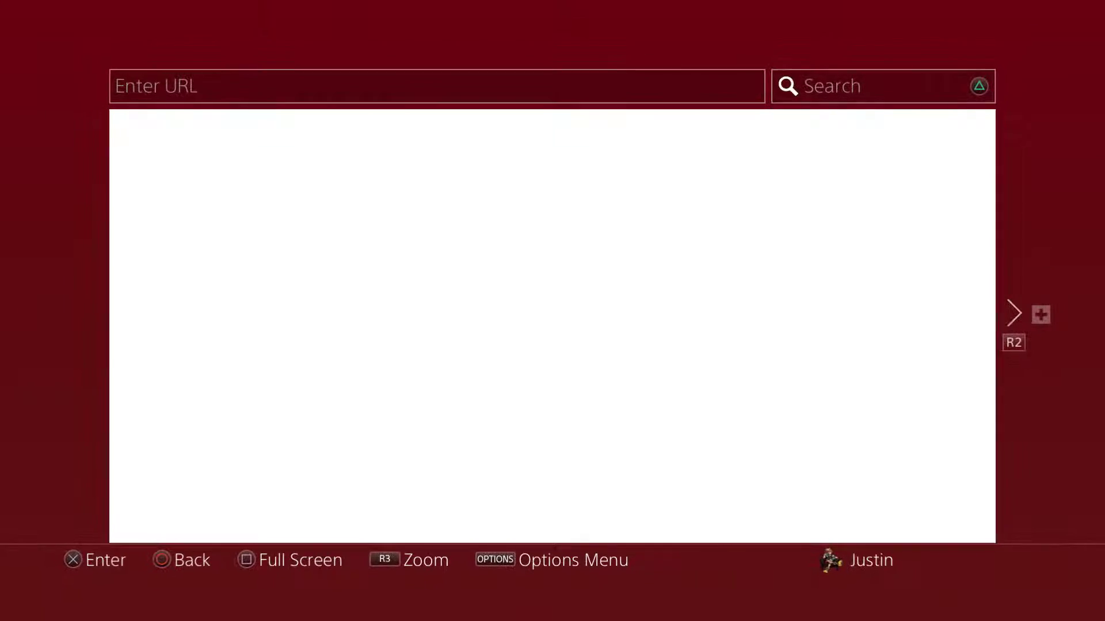
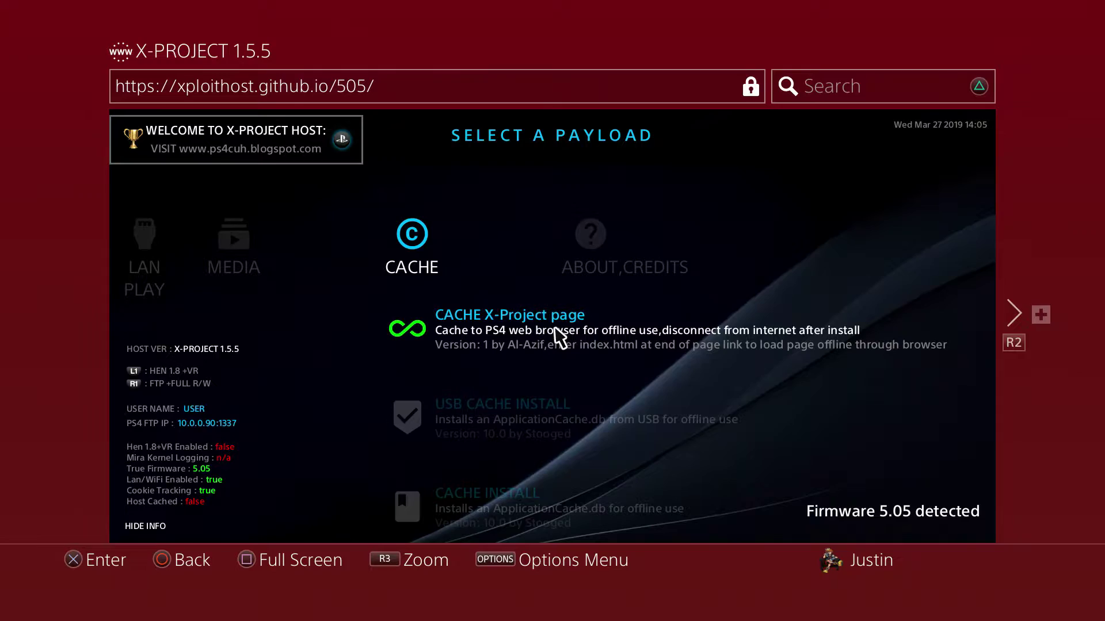
Return to the home screen, open the Package Installer in Debug Settings and review the listed PKG files
key("Home")
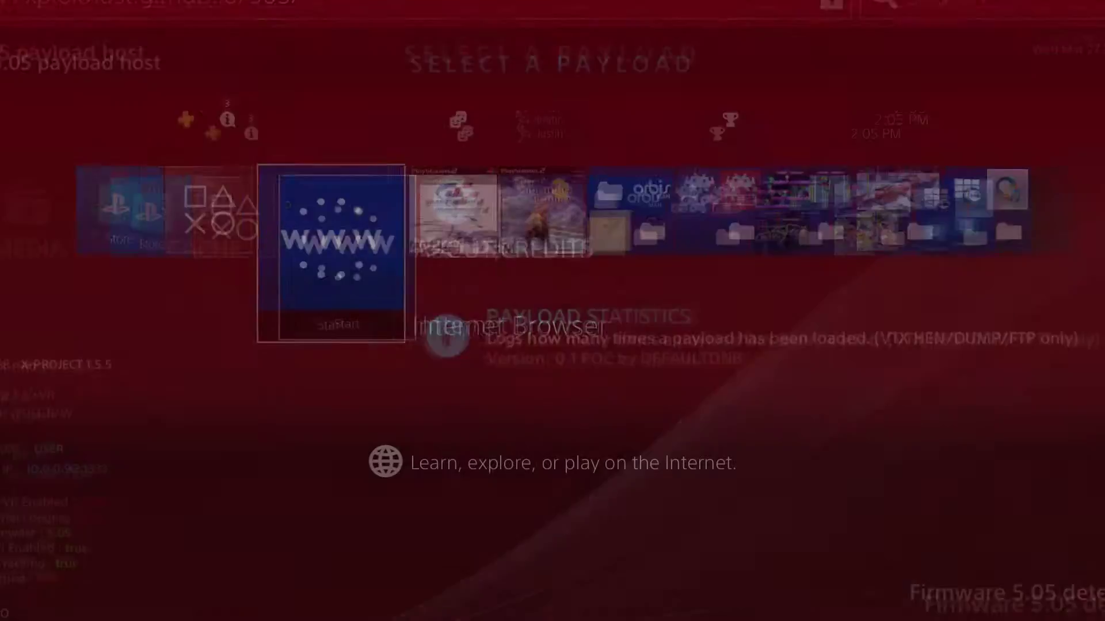
key("Right")
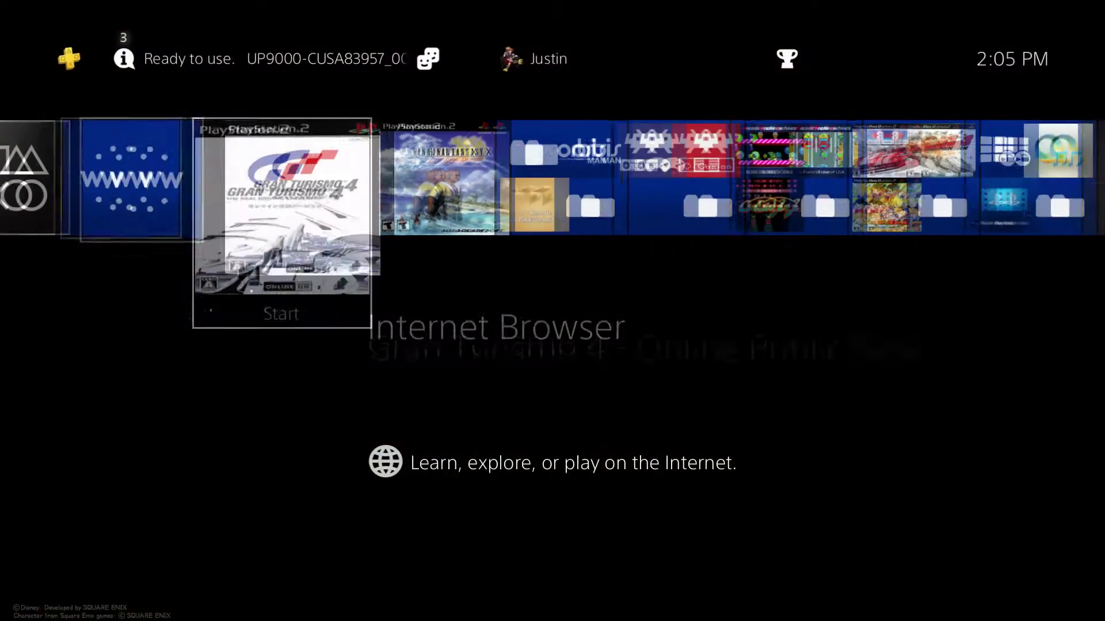
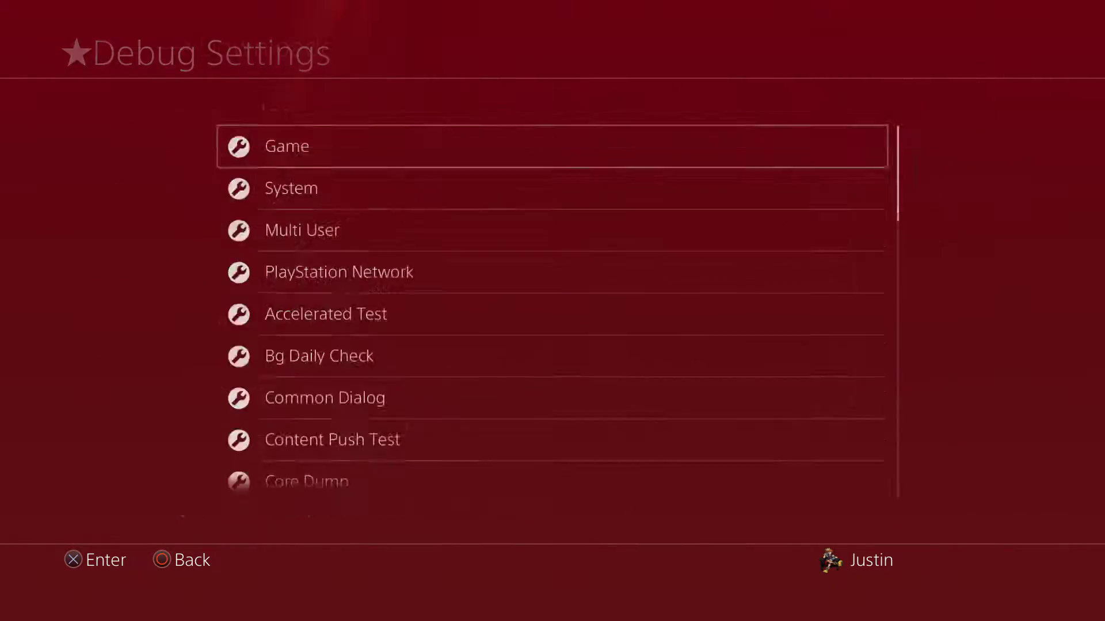
key("Down")
key("Return")
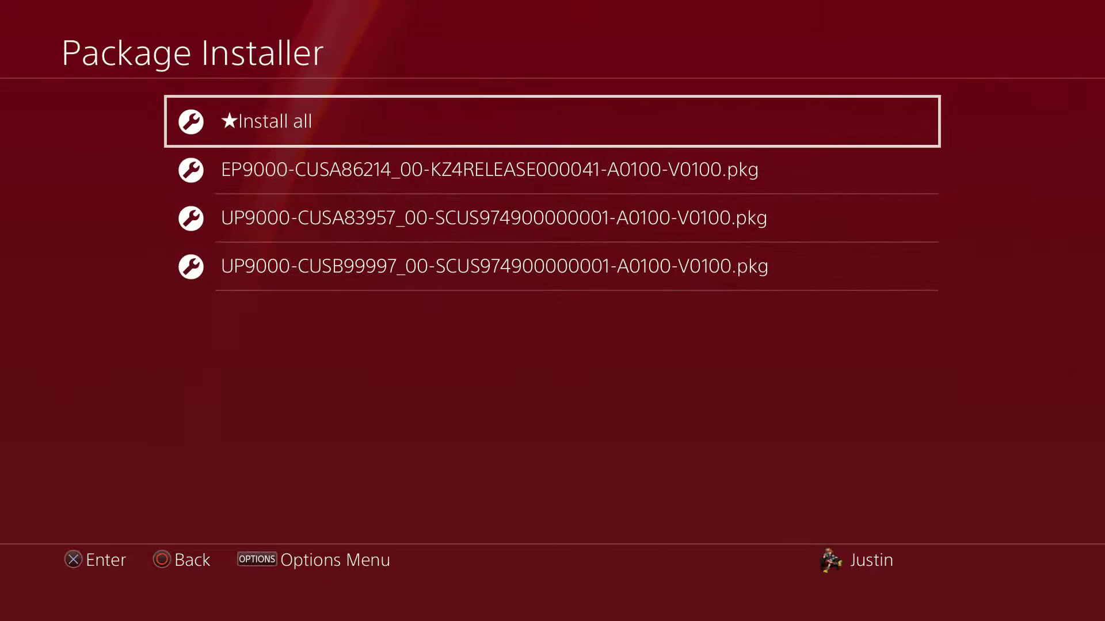
key("Down")
key("Down")
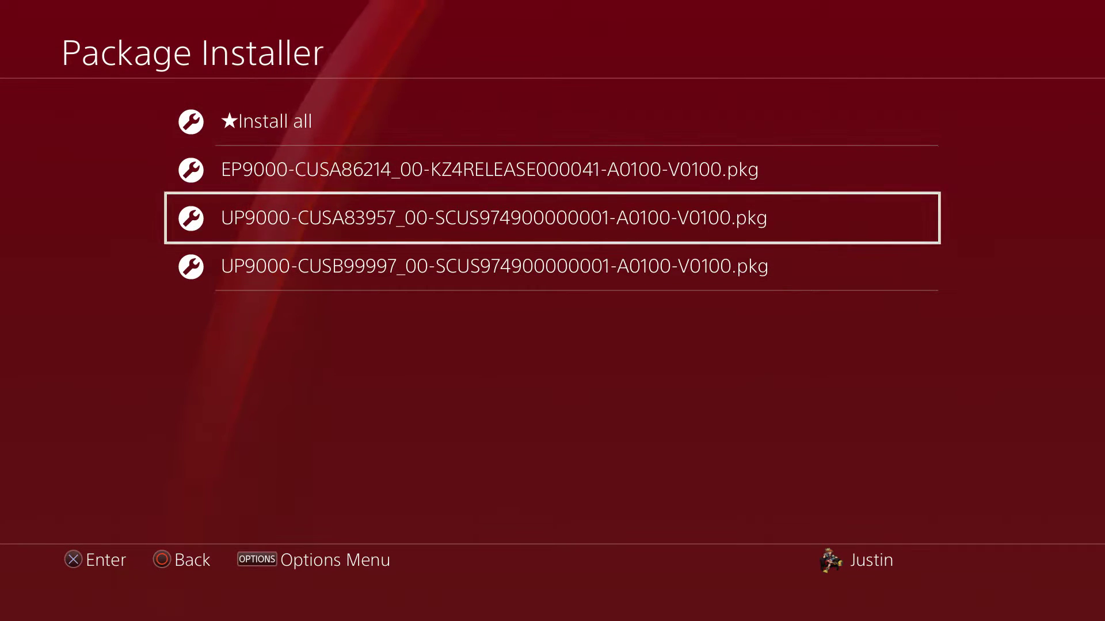
key("Up")
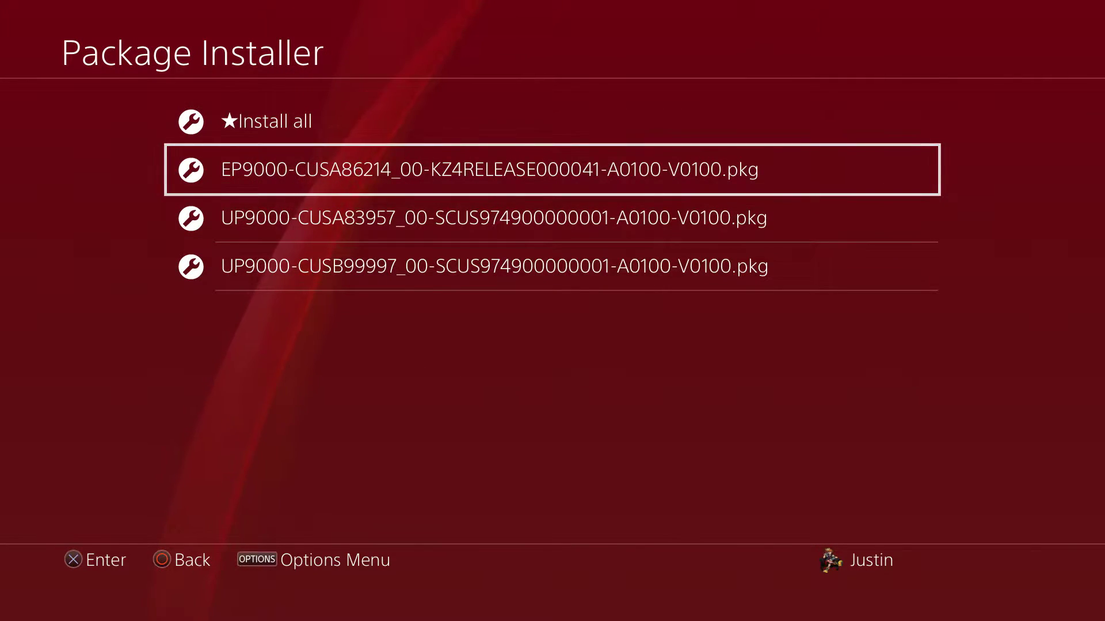
key("Down")
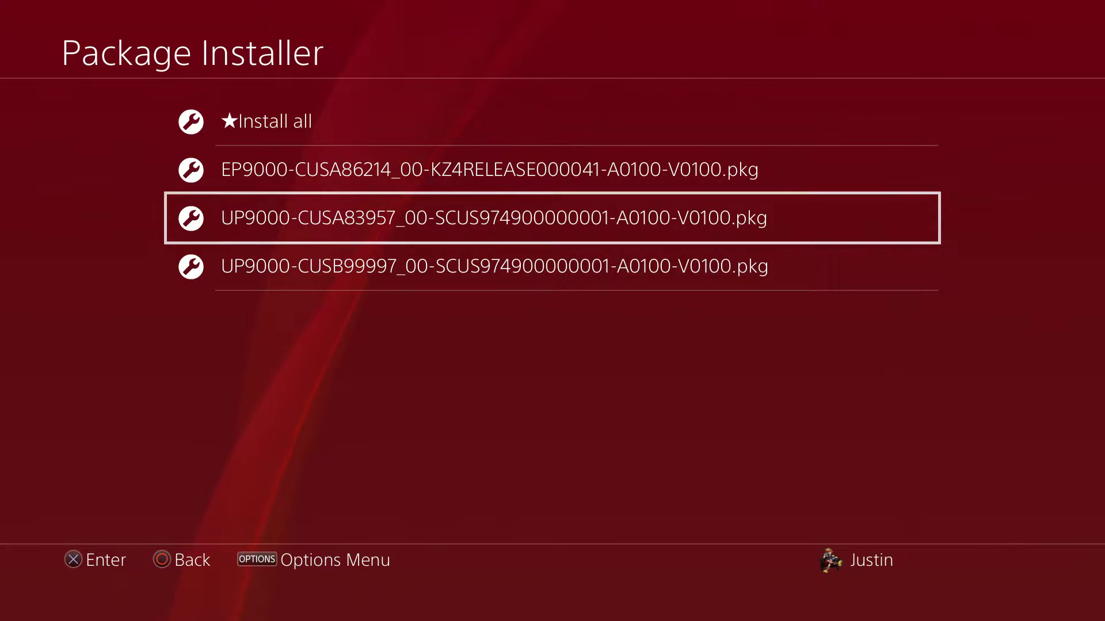
key("Down")
key("Up")
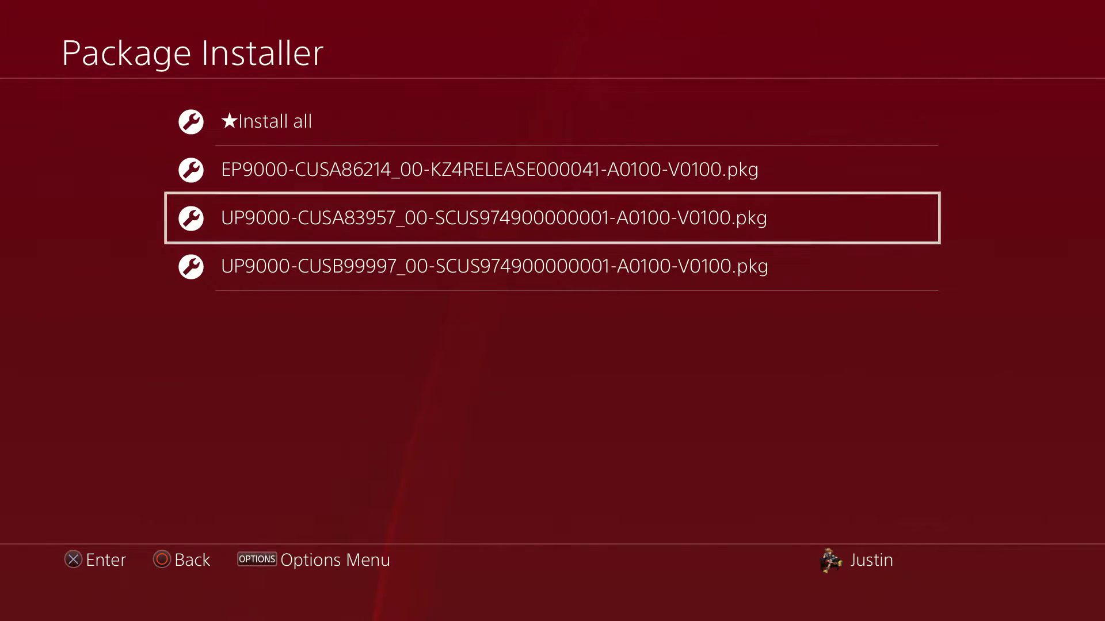
Go back to the home screen and open the Emulators folder past Homebrew
key("Home")
key("Right")
key("Right")
key("Right")
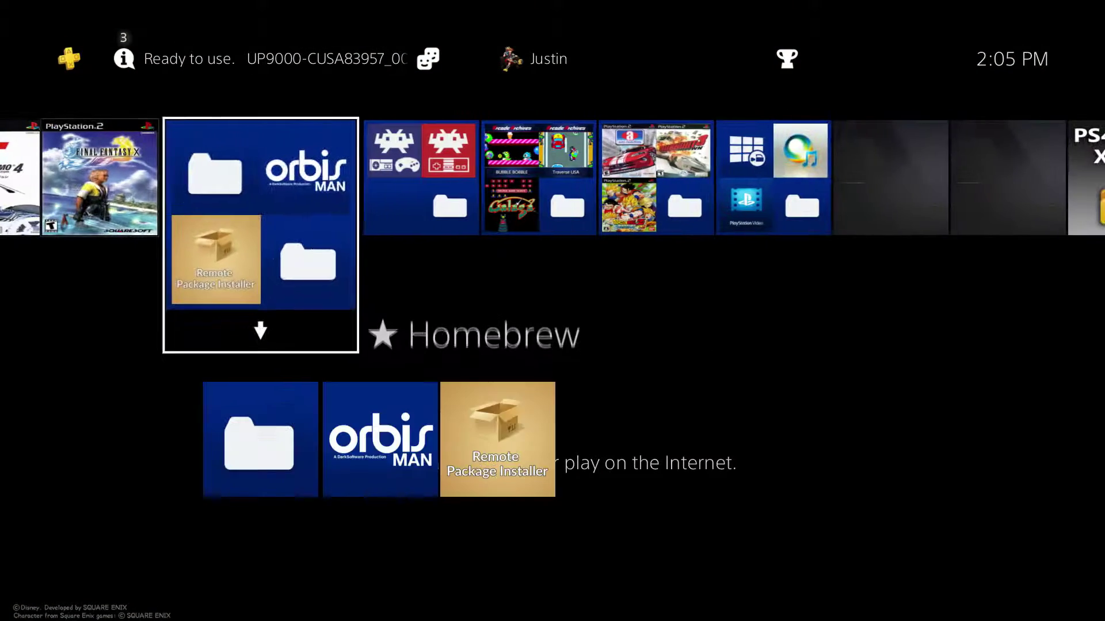
key("Down")
key("Up")
key("Right")
key("Down")
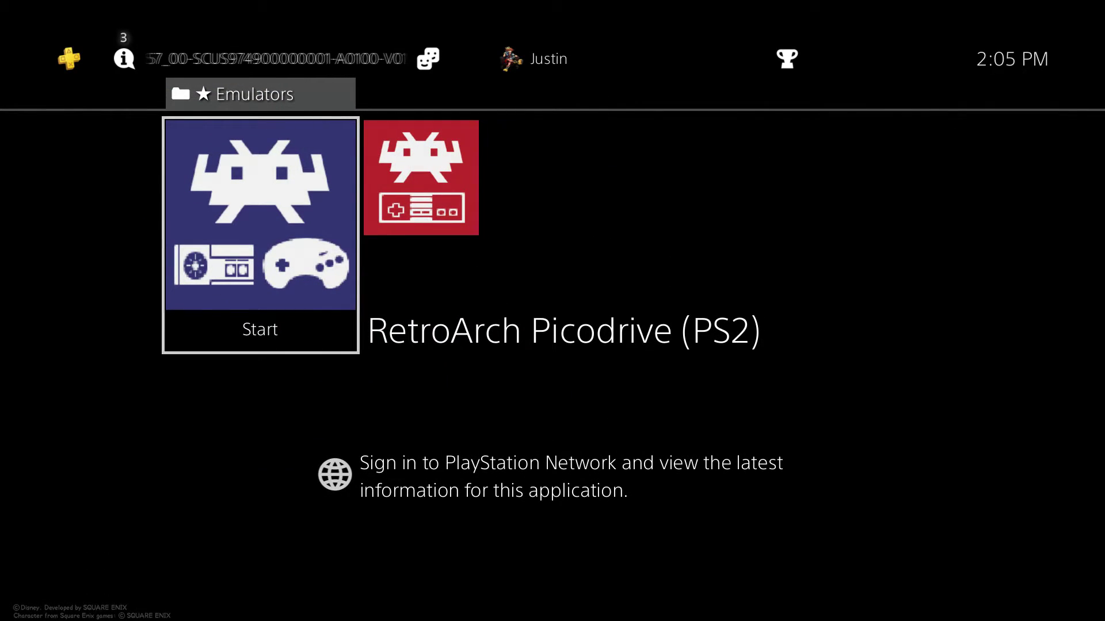
Launch RetroArch Picodrive (PS2), choosing Update Later for the system software
key("Return")
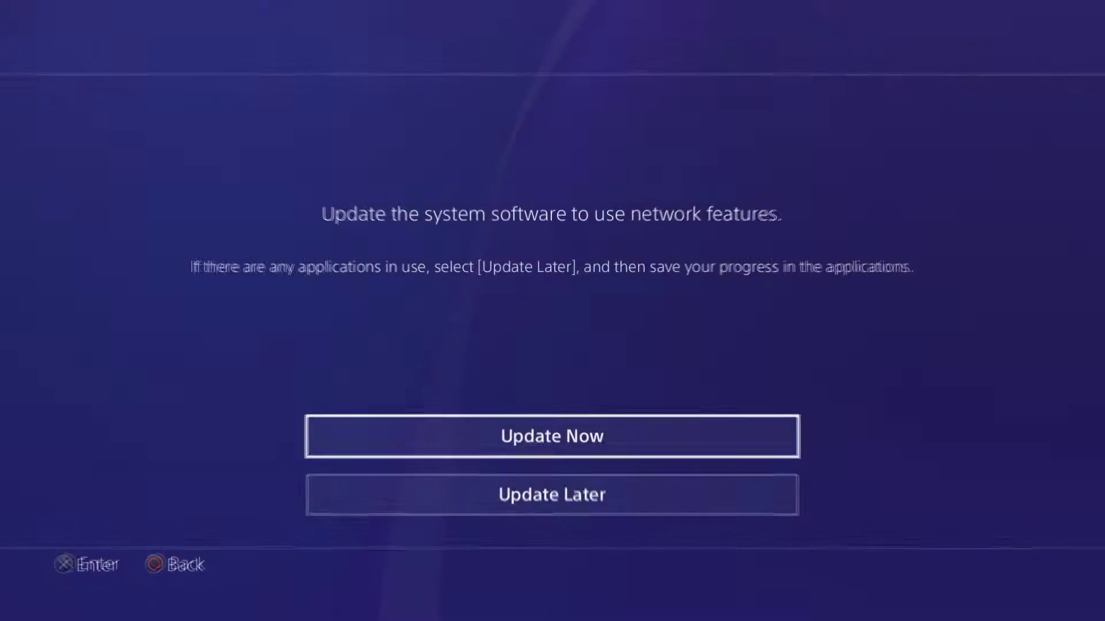
key("Down")
key("Return")
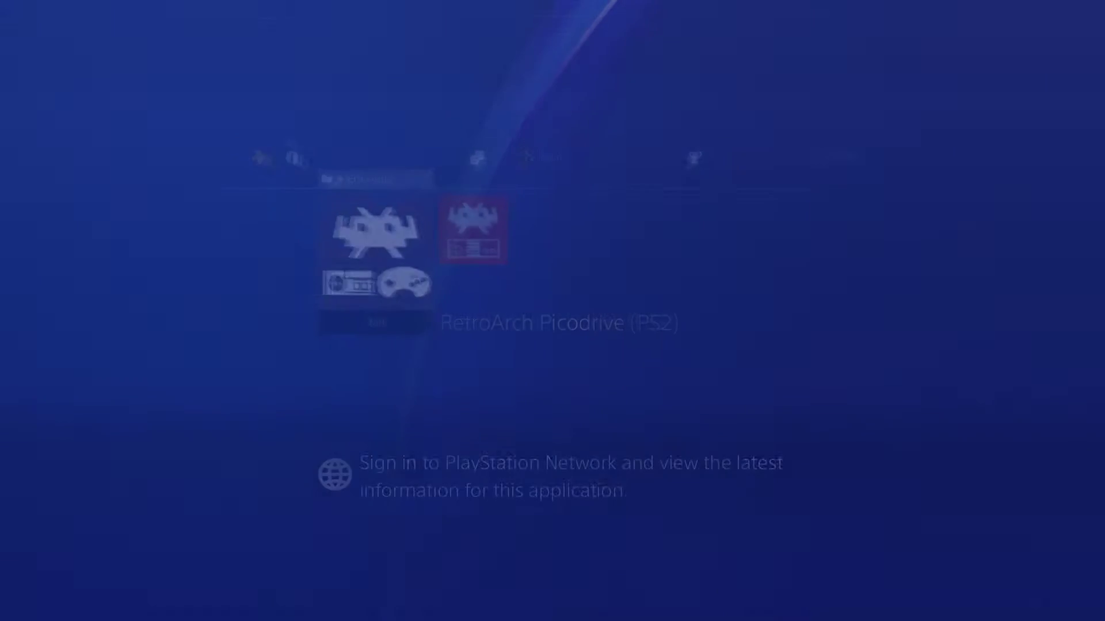
key("Return")
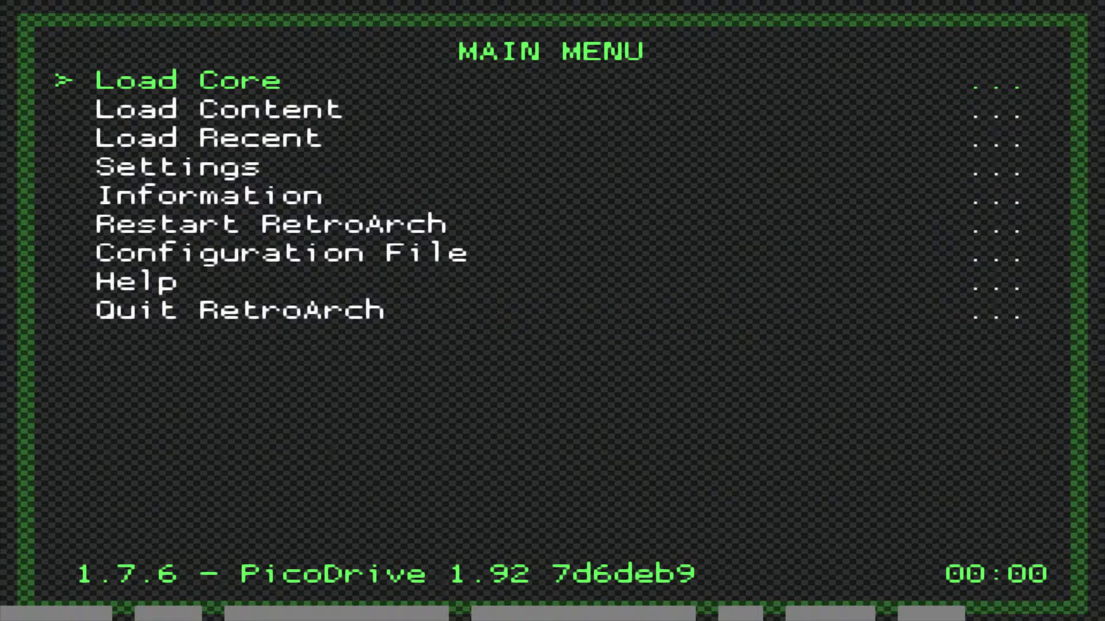
Browse for content to load on the cdfs:/ device
key("Down")
key("Down")
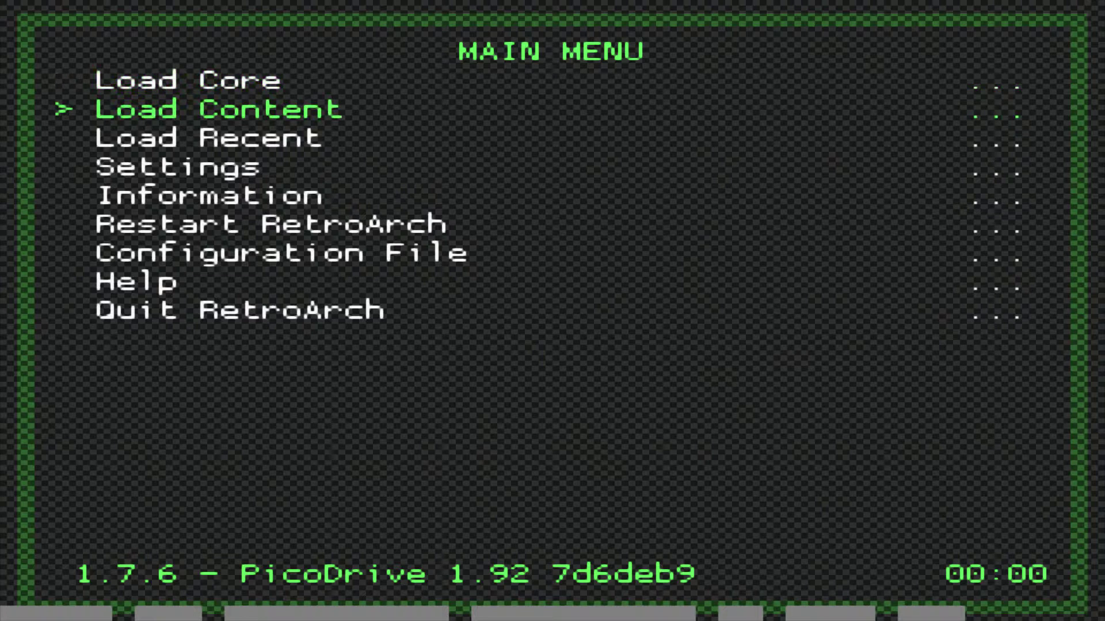
key("Up")
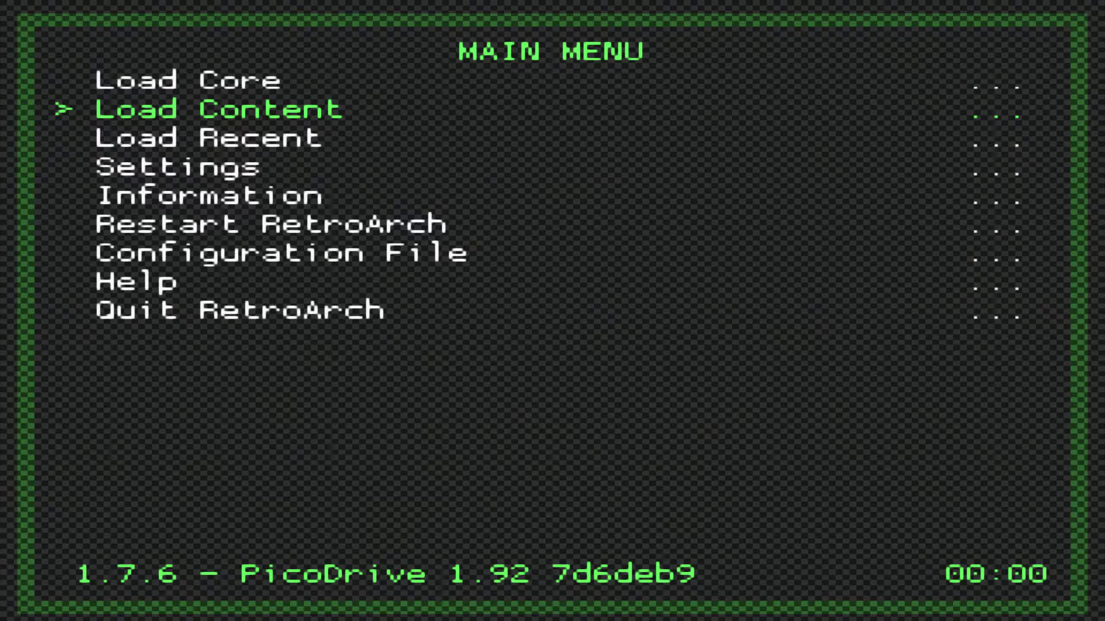
key("Return")
key("Down")
key("Down")
key("Down")
key("Down")
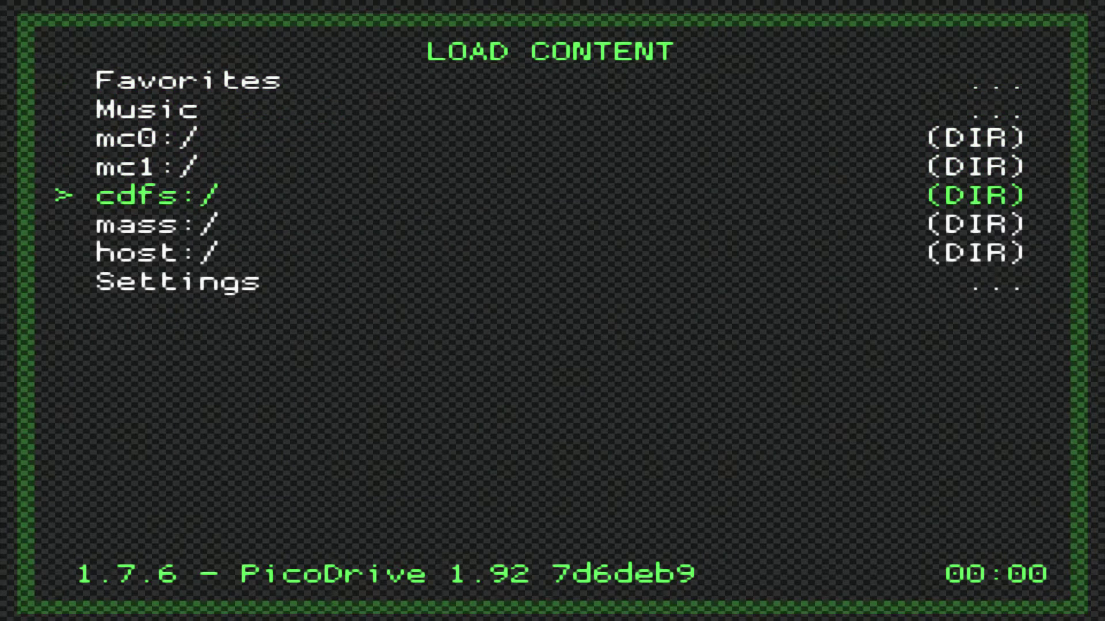
key("Return")
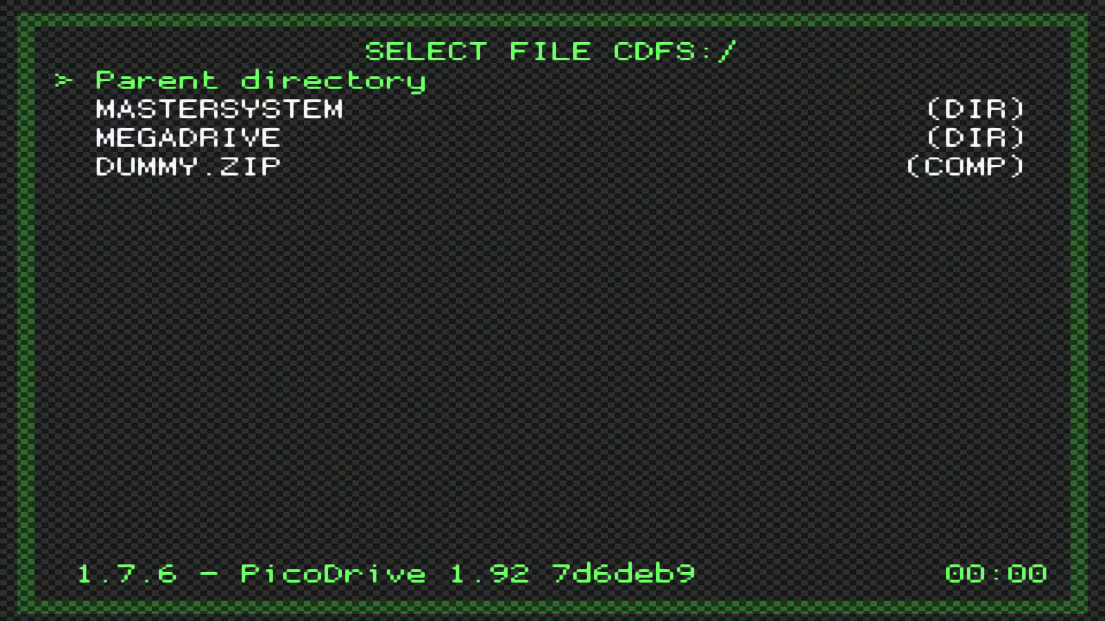
Open the MEGADRIVE directory on cdfs:/
key("Down")
key("Down")
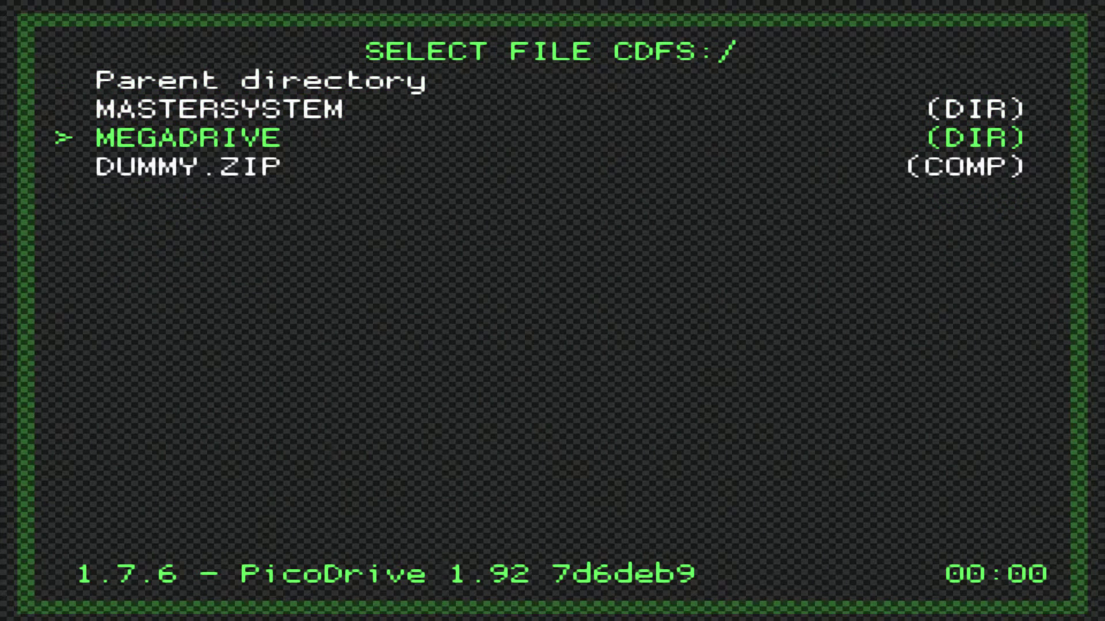
key("Up")
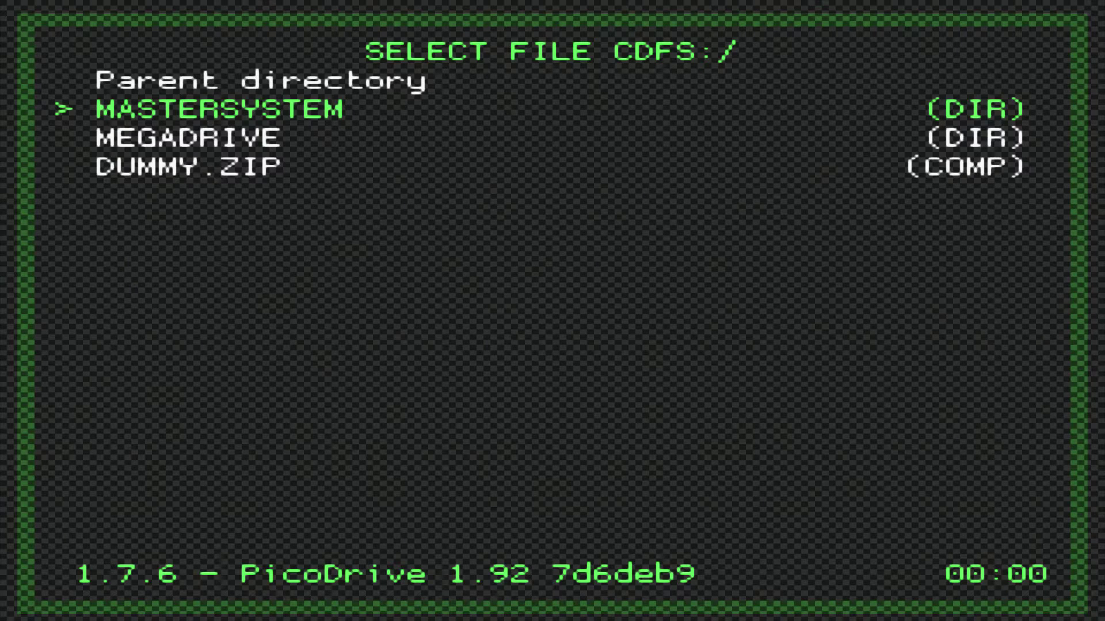
key("Down")
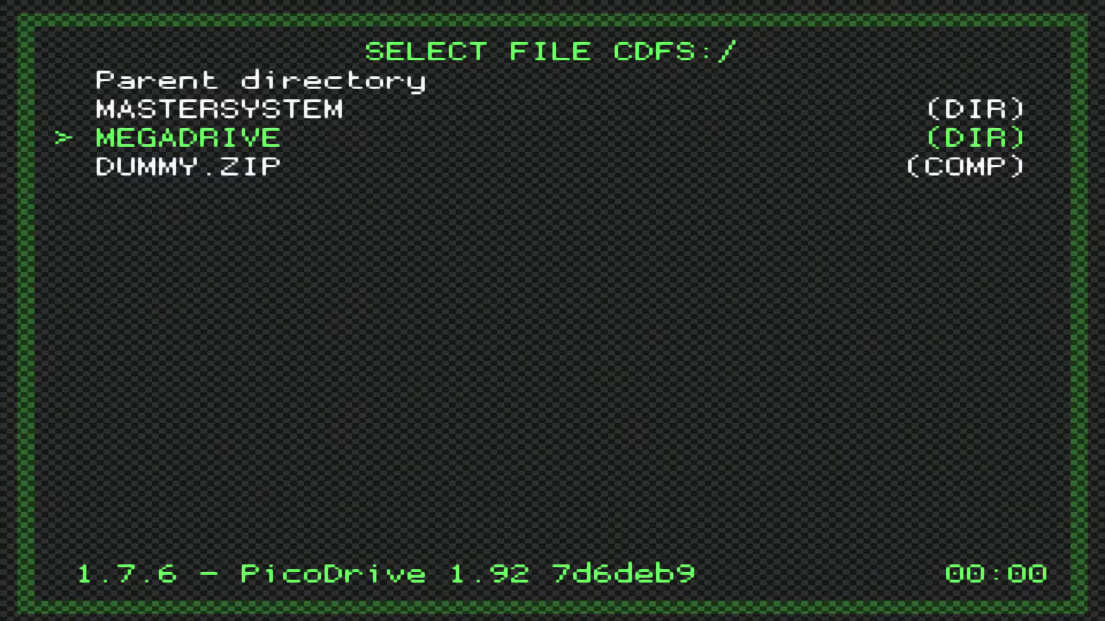
key("Return")
Look through the Mega Drive ROM files and load STREETS_OF_RAGE_2__USA_.BIN
key("Down")
key("Down")
key("Down")
key("Down")
key("Down")
key("Down")
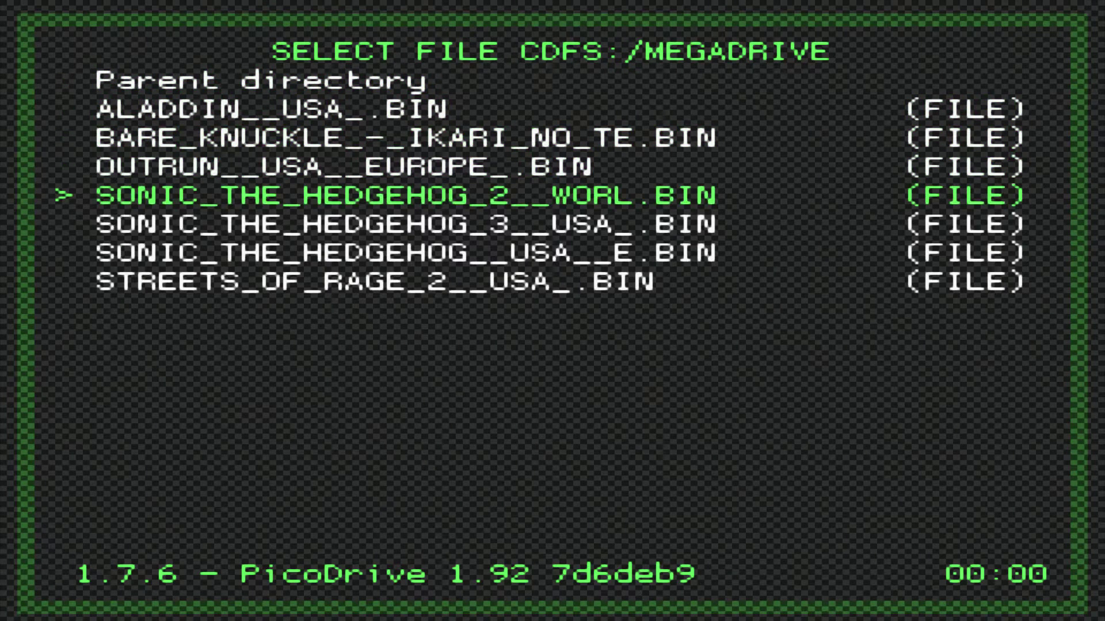
key("Up")
key("Down")
key("Up")
key("Up")
key("Up")
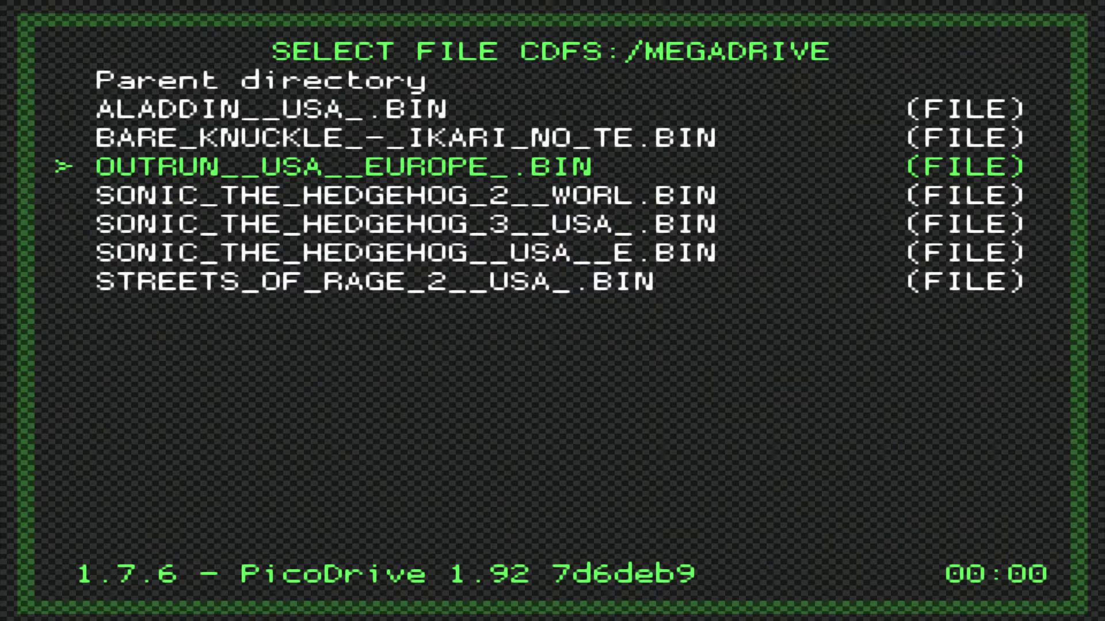
key("Down")
key("Down")
key("Down")
key("Down")
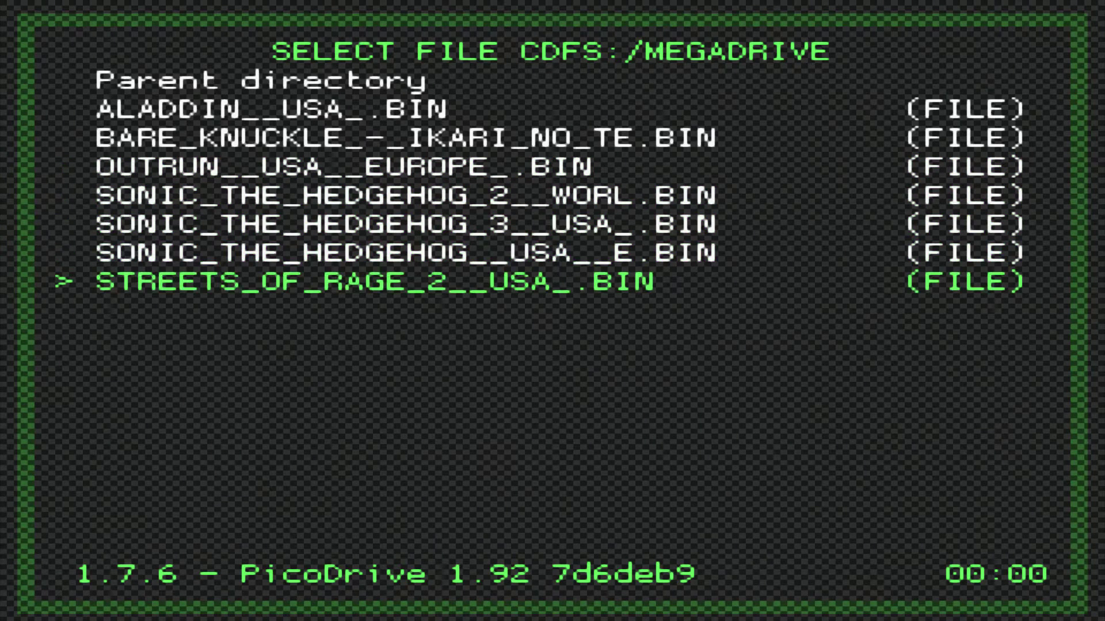
key("Return")
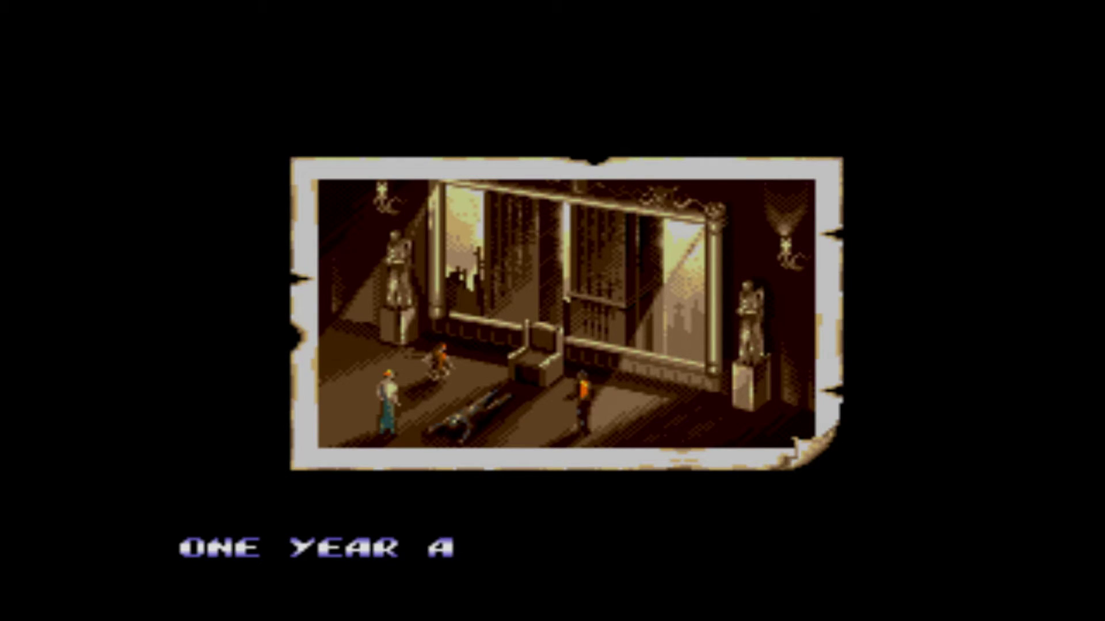
Skip the Streets of Rage 2 intro and start a 1 Player game as Skate
key("Return")
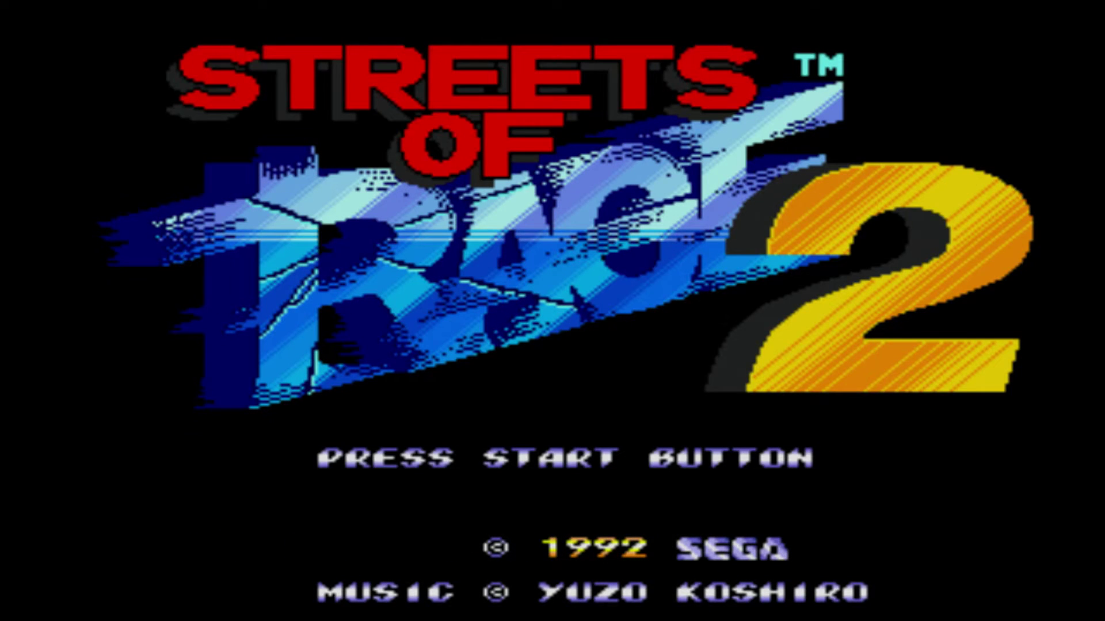
key("Return")
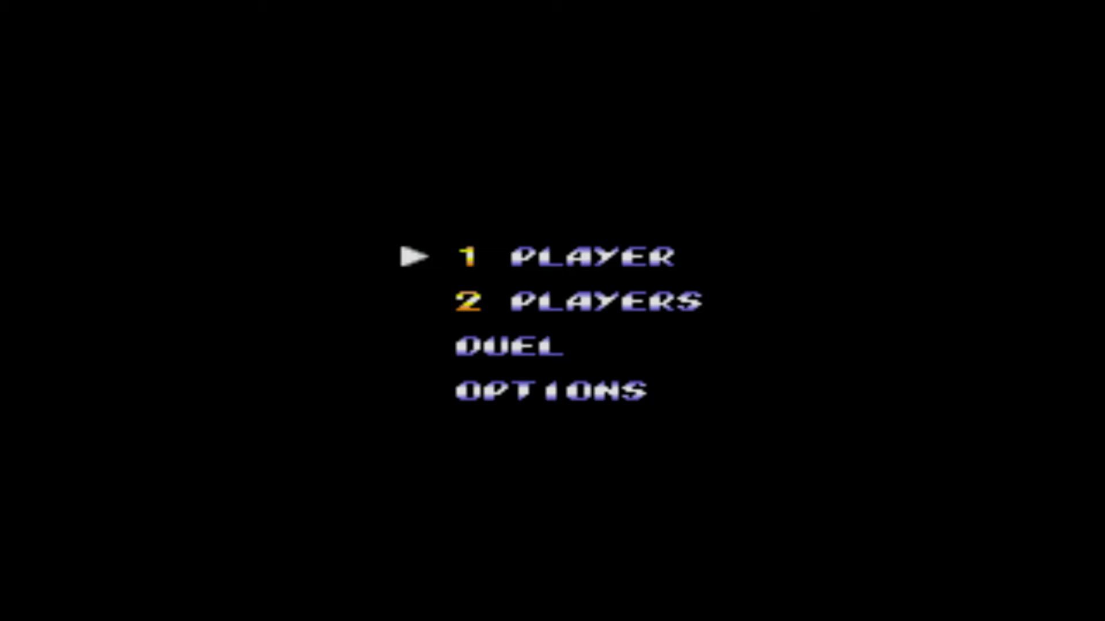
key("Return")
key("Right")
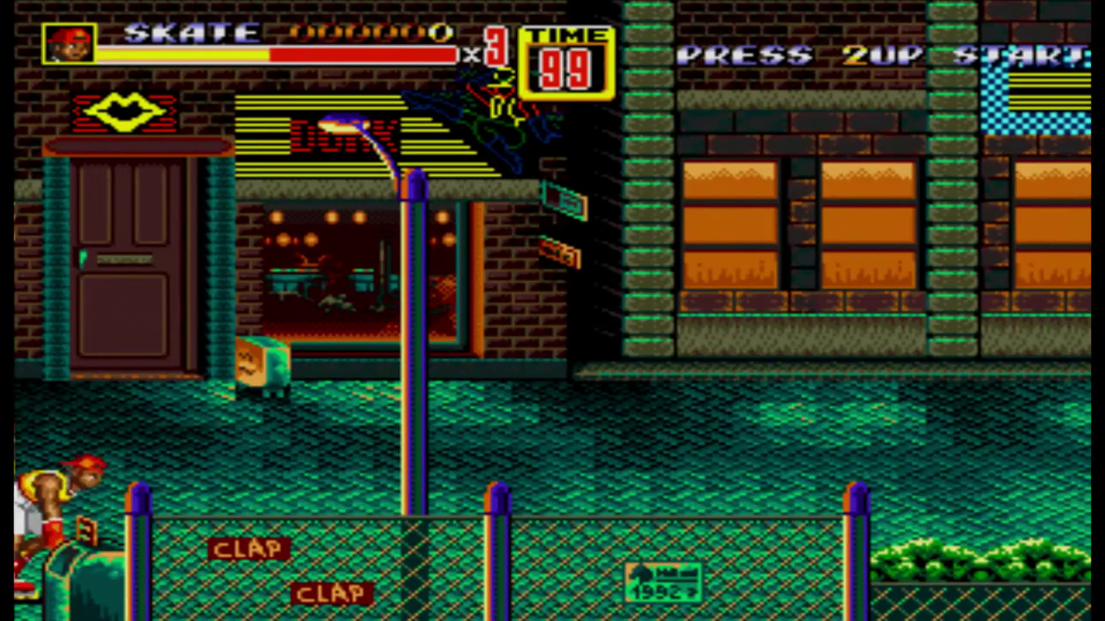
Walk Skate along the street toward the enemies, and leave the game for the console's home screen
key("Right")
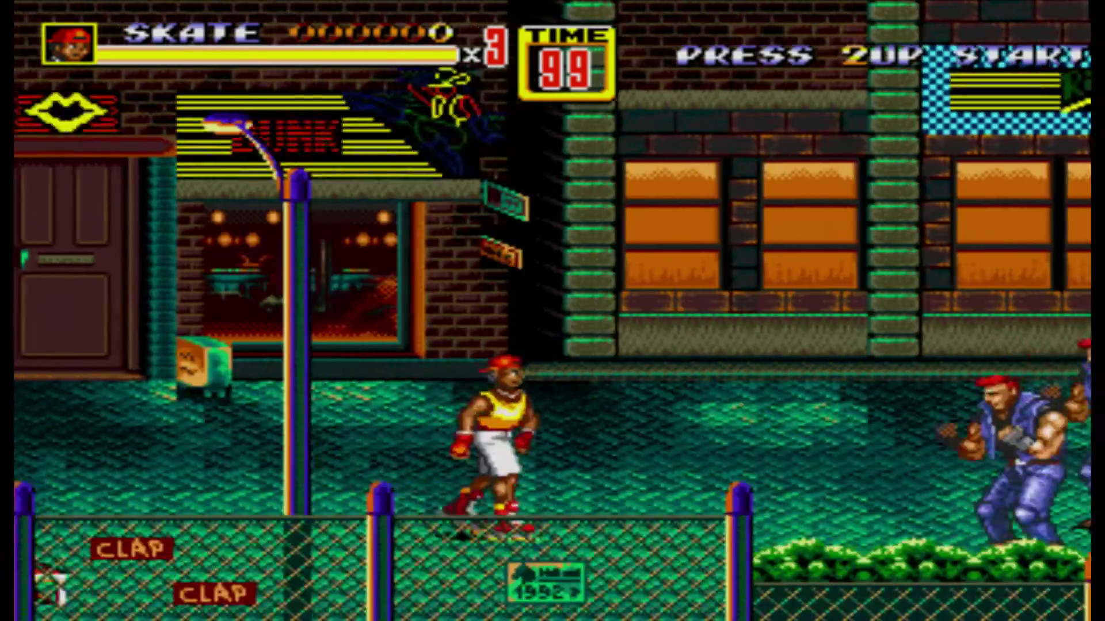
key("Left")
key("Return")
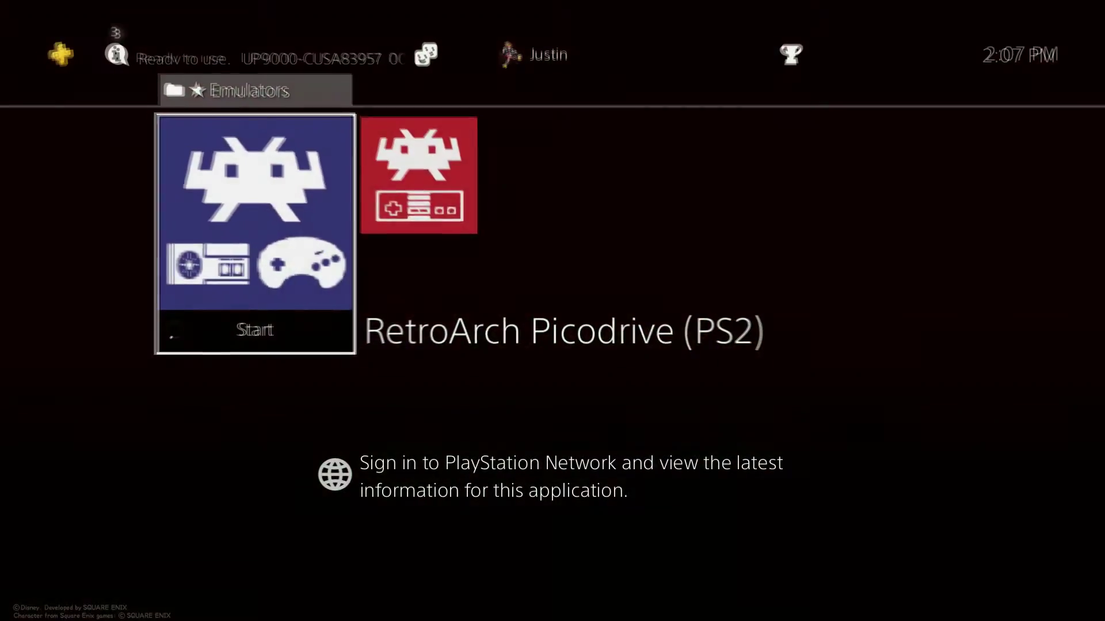
Leave the Emulators folder, browse the neighbouring home screen items and reopen the folder
key("Escape")
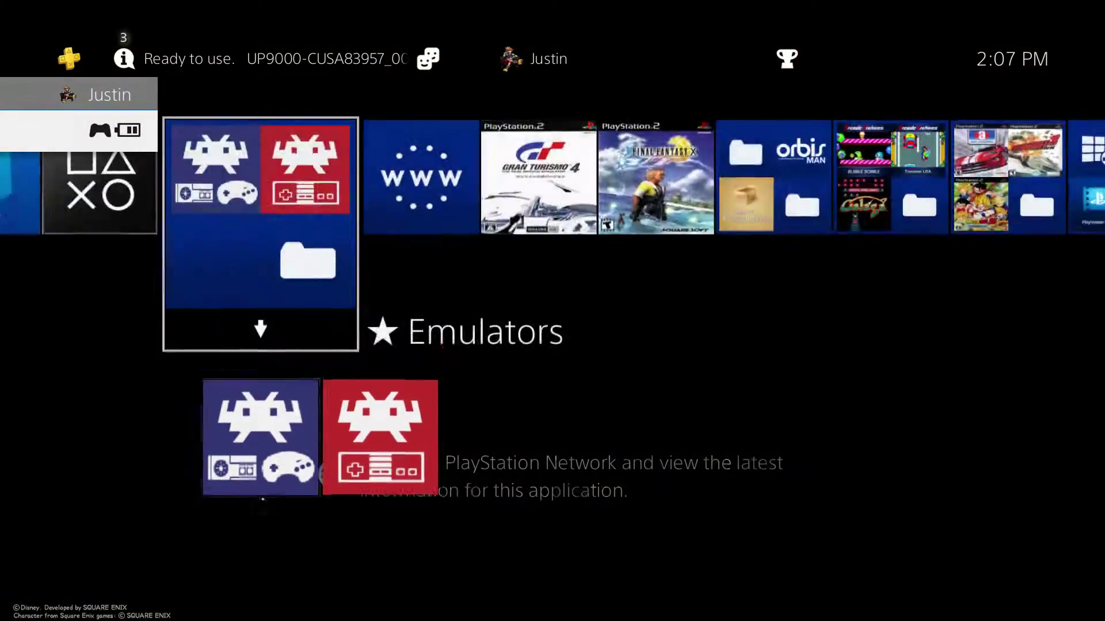
key("Right")
key("Right")
key("Left")
key("Left")
key("Down")
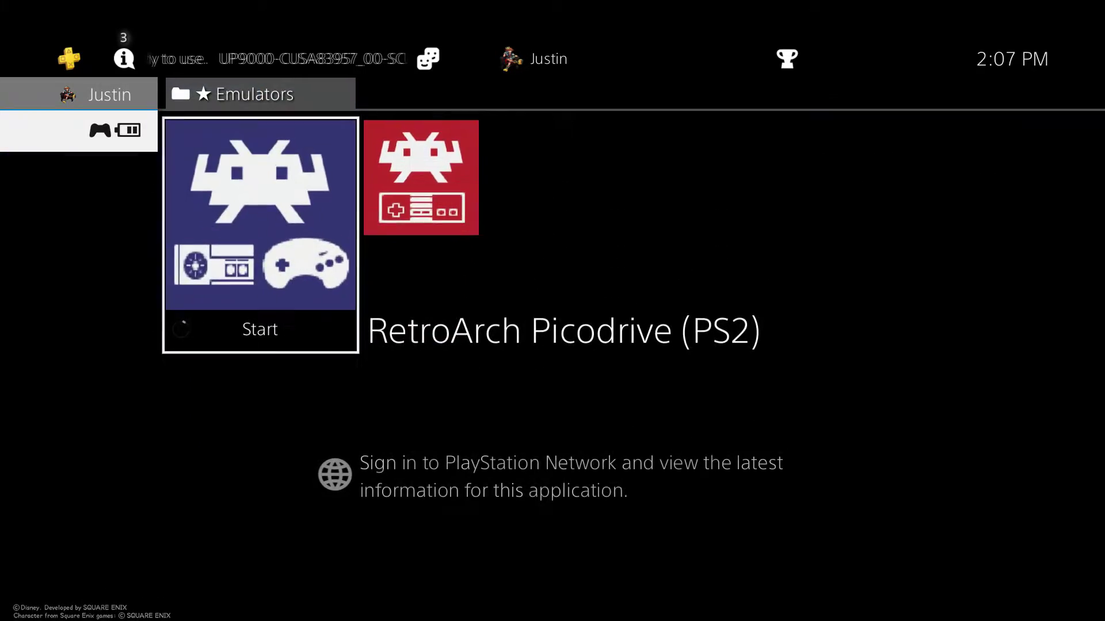
Look through the Emulators folder and the console's function area, and return to the running Streets of Rage 2 game
key("Right")
key("Left")
key("Escape")
key("Up")
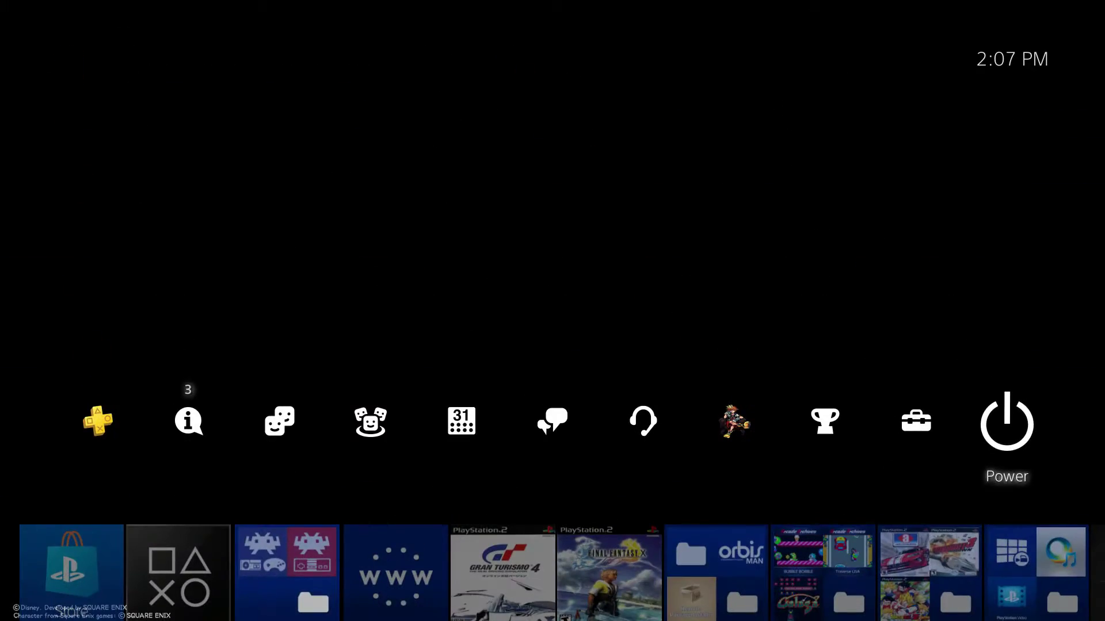
key("Left")
key("Left")
key("Left")
key("Return")
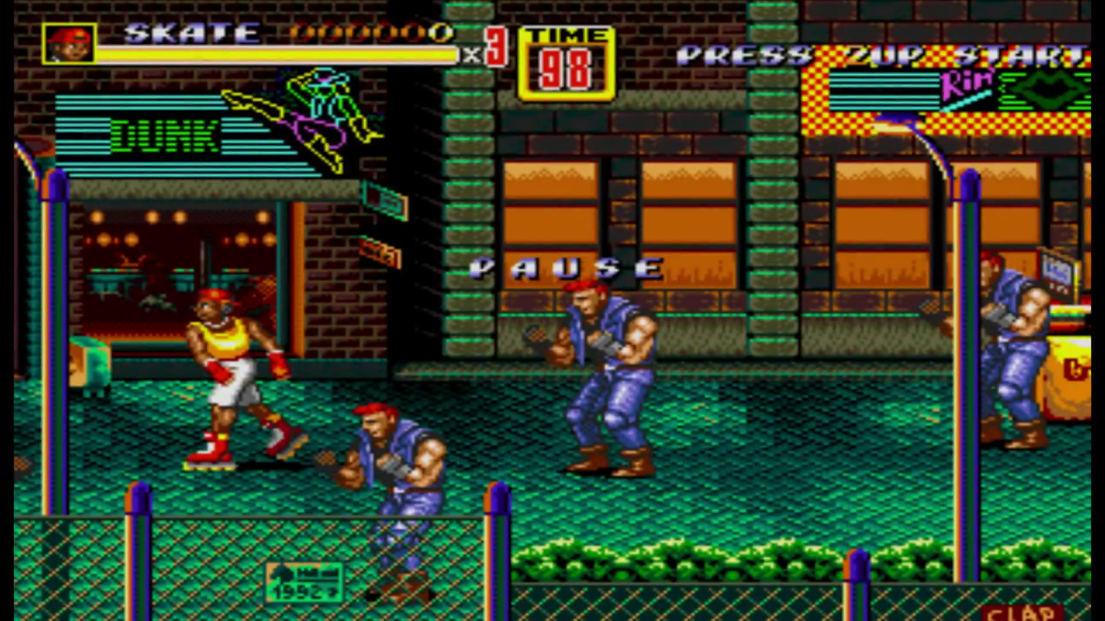
Resume play with Skate, move into the group of Galsia enemies and attack until they are knocked down
key("Right")
key("x")
key("z")
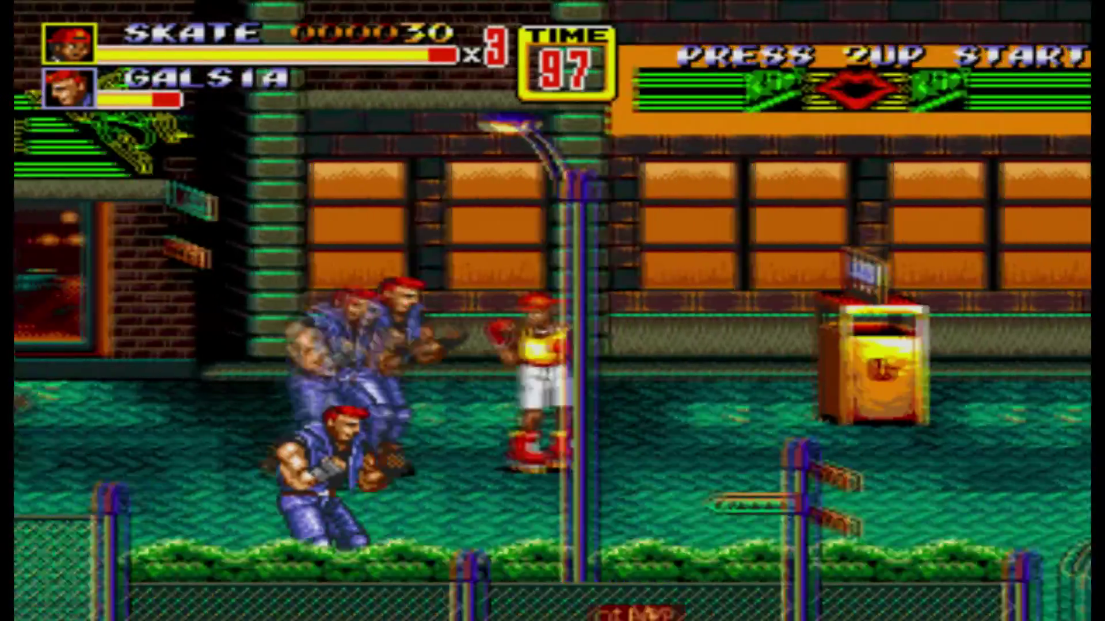
key("z")
key("z")
key("z")
key("z")
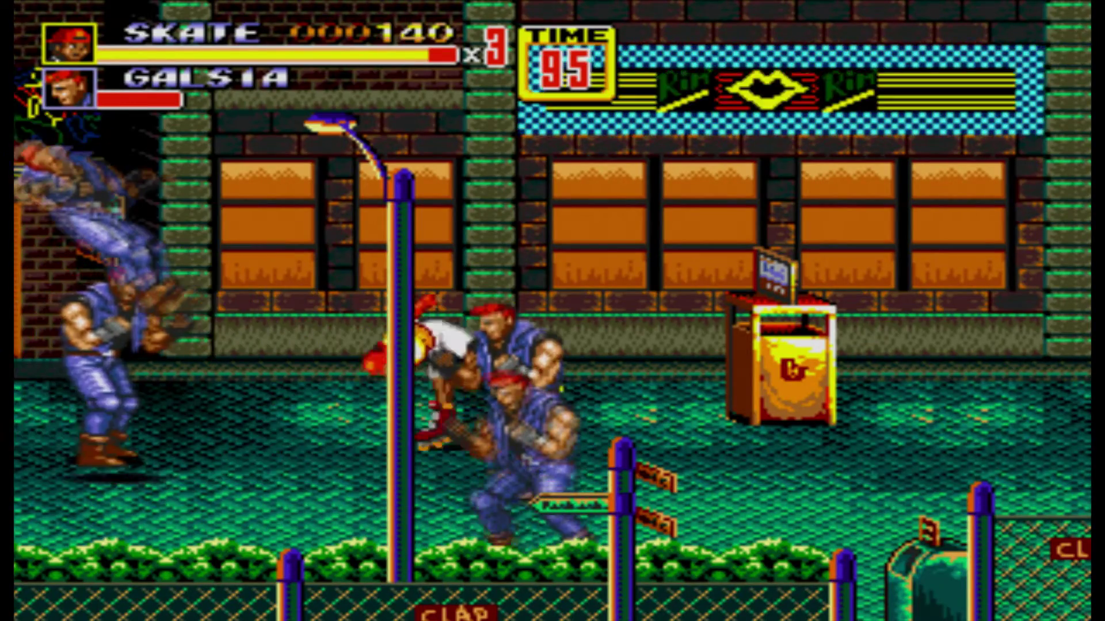
key("z")
key("z")
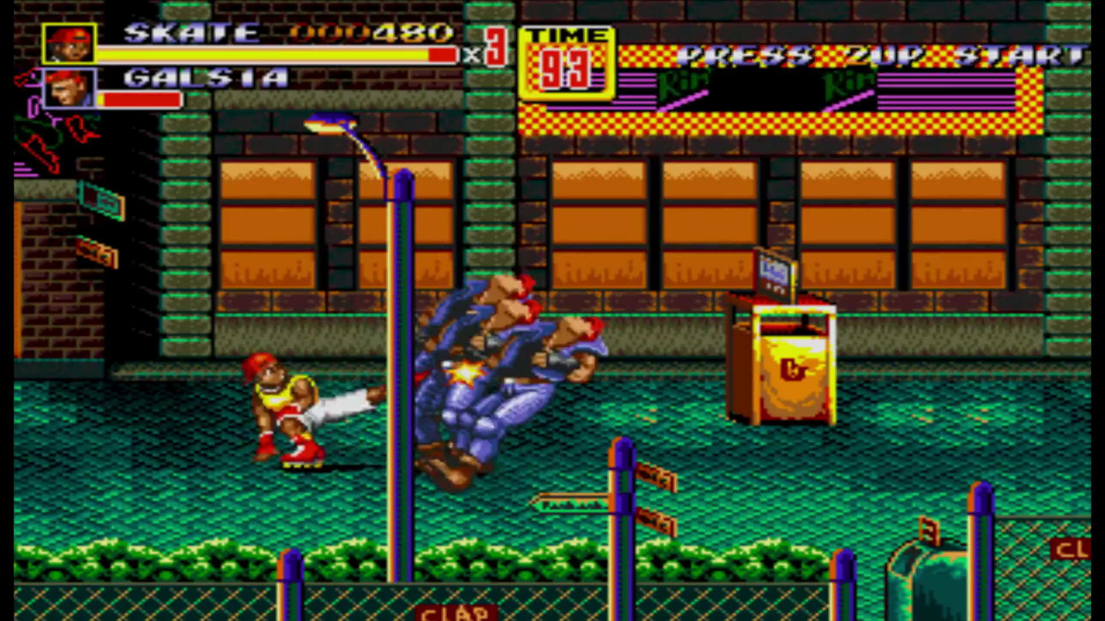
Advance Skate along the street and knock down Y. Signal in front of the Heaven storefront
key("Right")
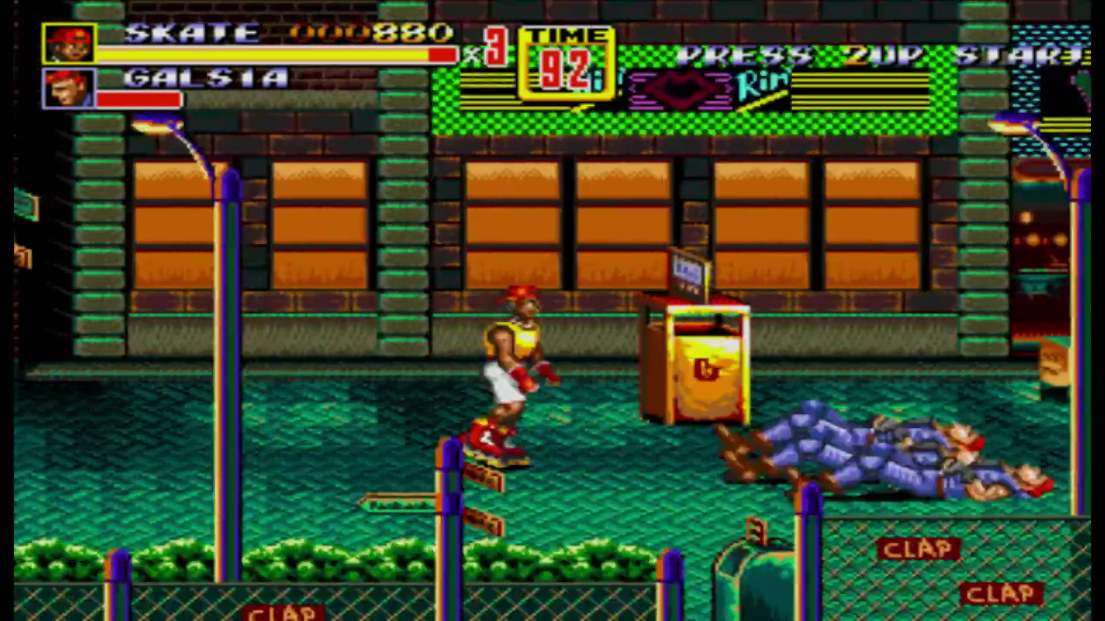
key("Right")
key("z")
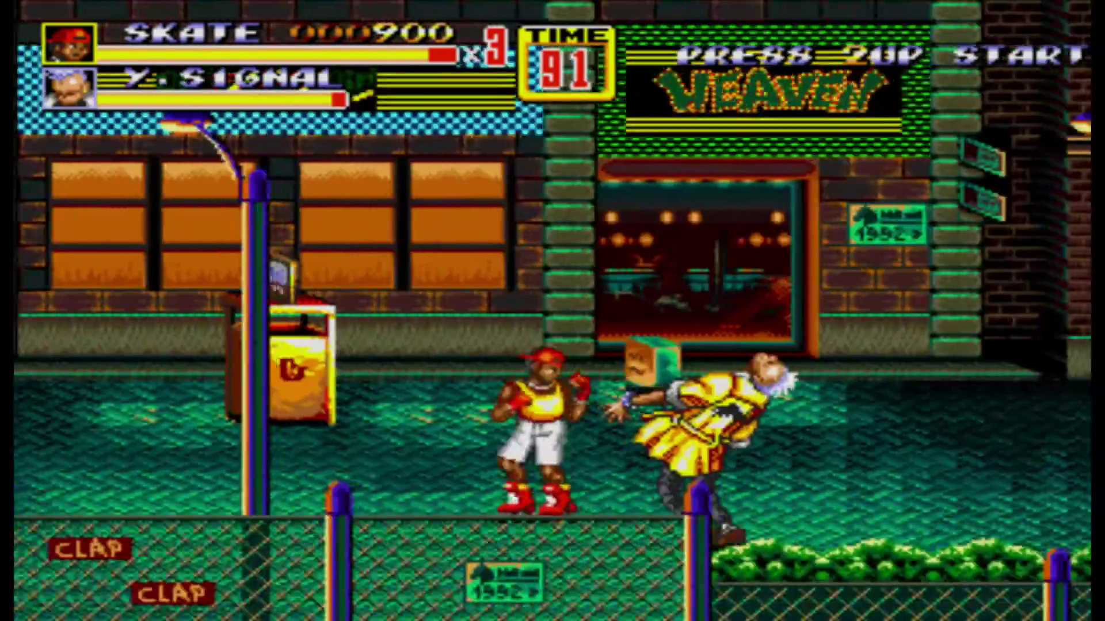
key("Right")
key("z")
key("z")
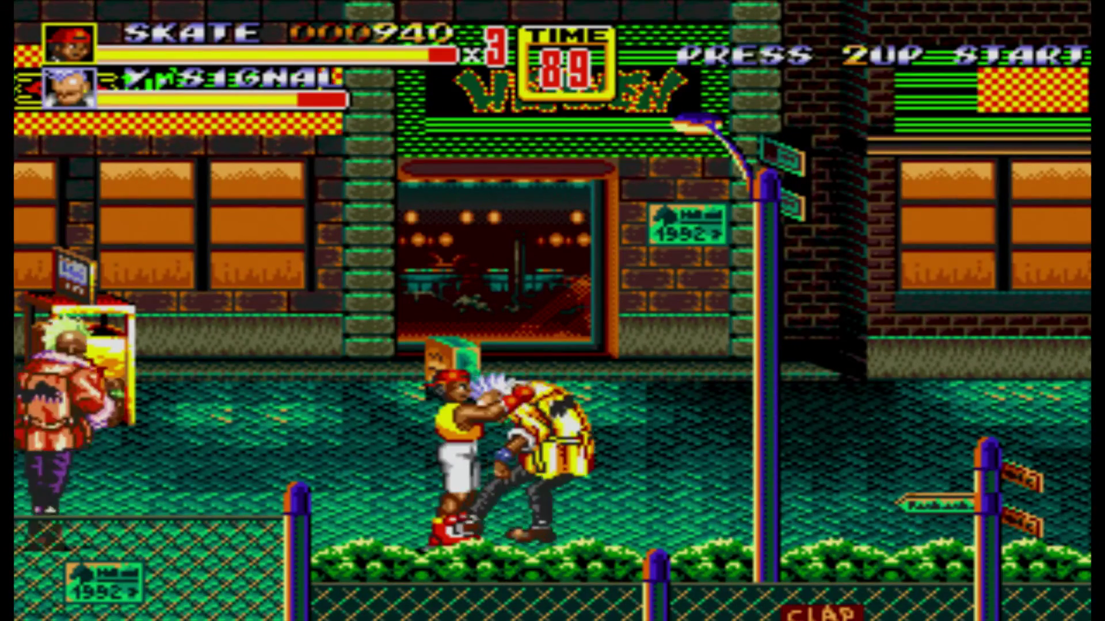
key("z")
key("z")
Turn Skate around and knock down R. Signal approaching from behind
key("Left")
key("z")
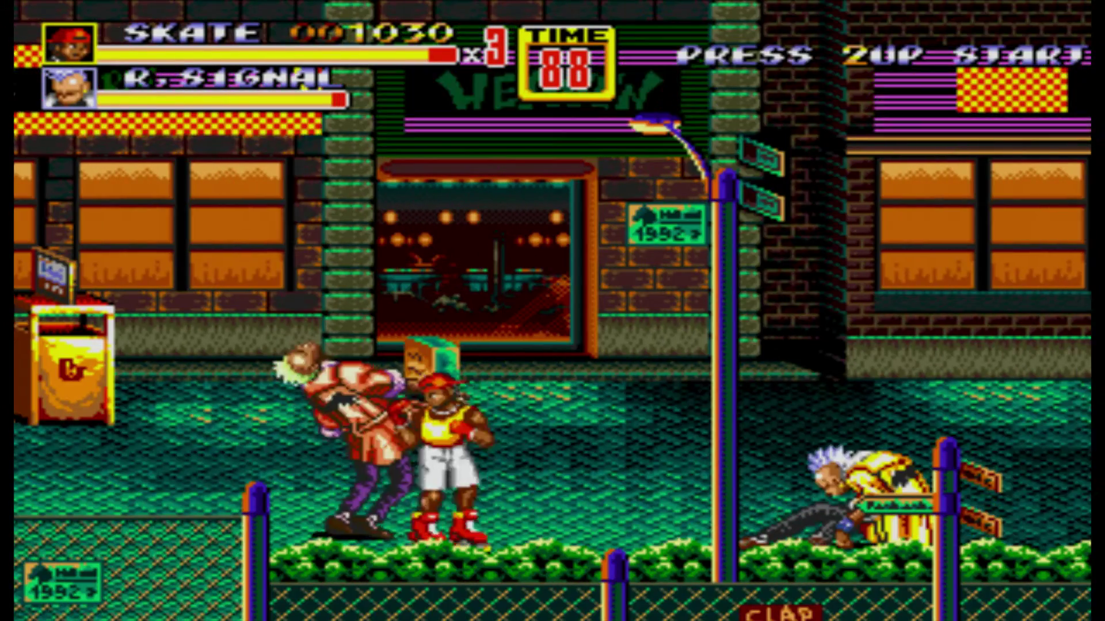
key("z")
key("z")
key("z")
key("z")
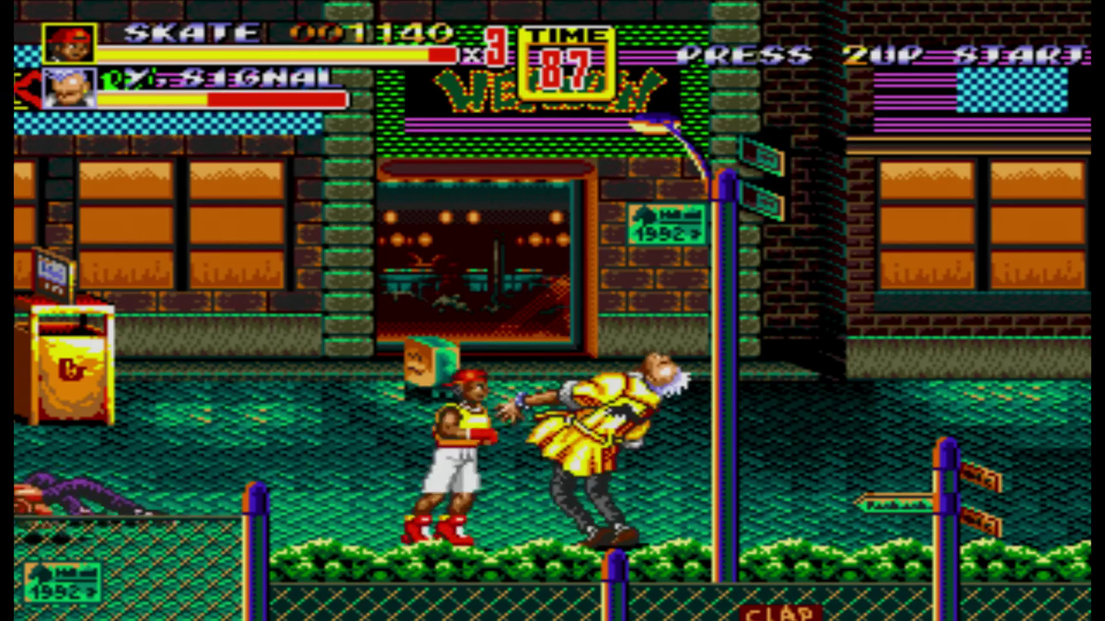
Fight off both Signal enemies, move Skate toward the Dunk storefront and pause the game
key("z")
key("z")
key("Right")
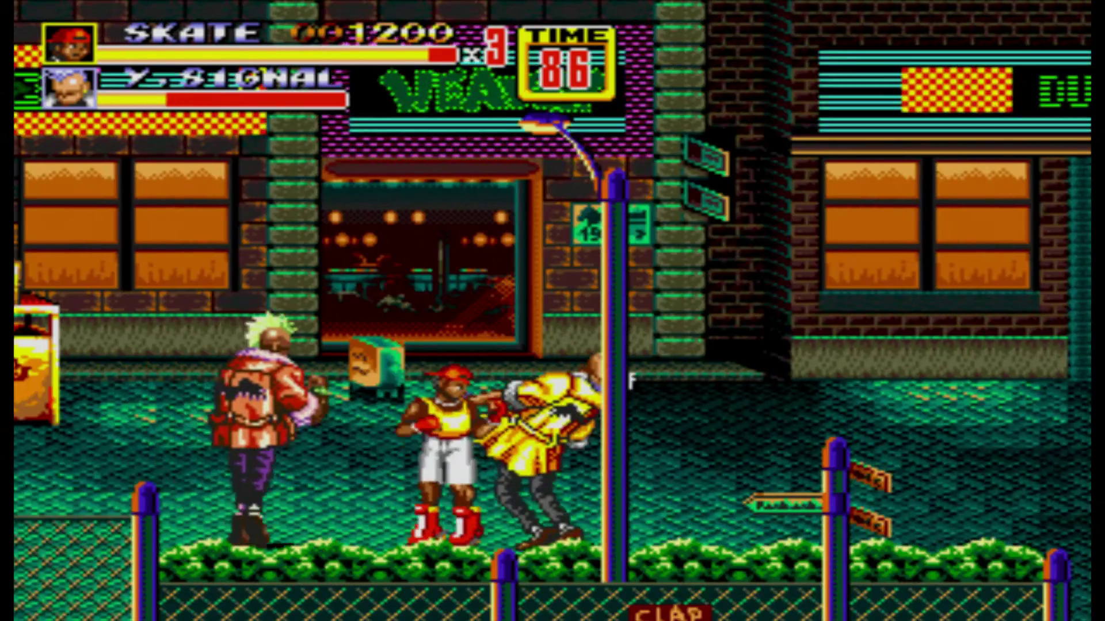
key("Left")
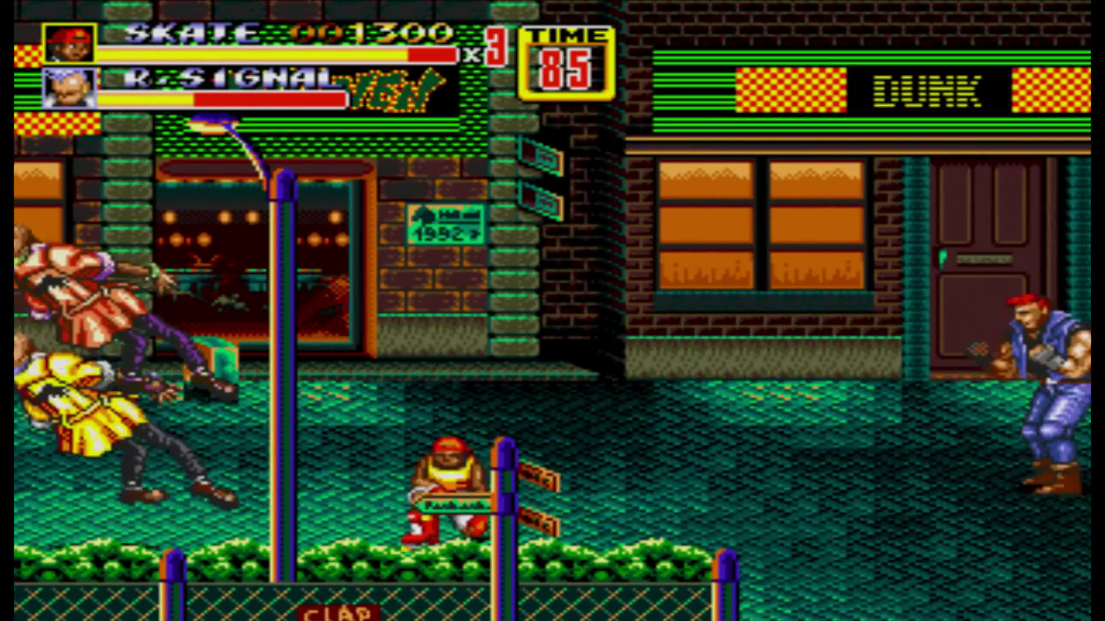
key("Right")
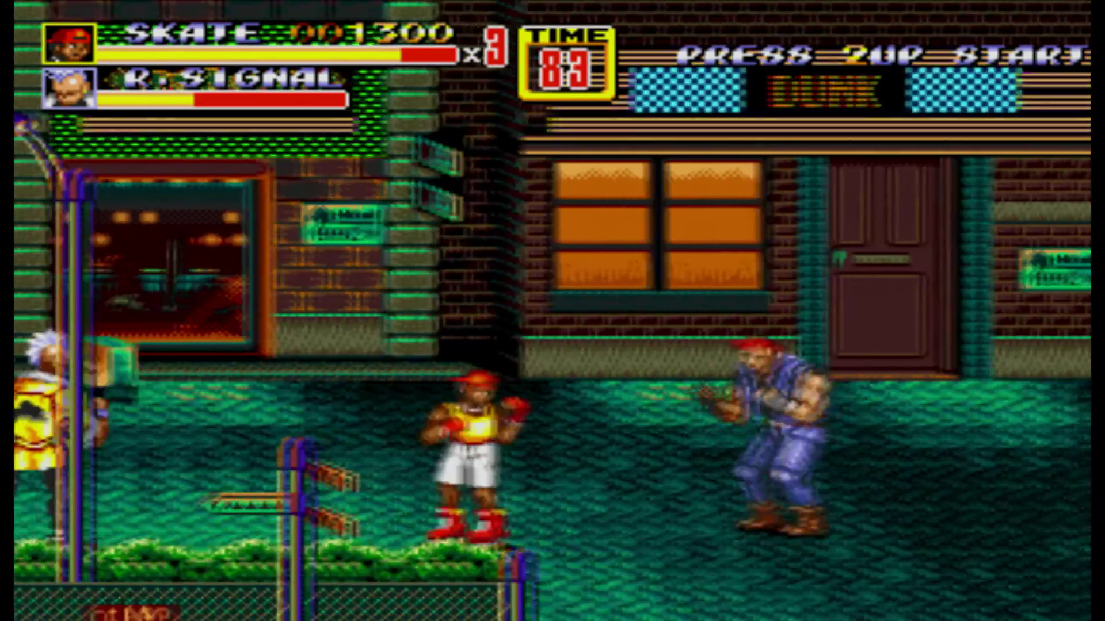
key("Return")
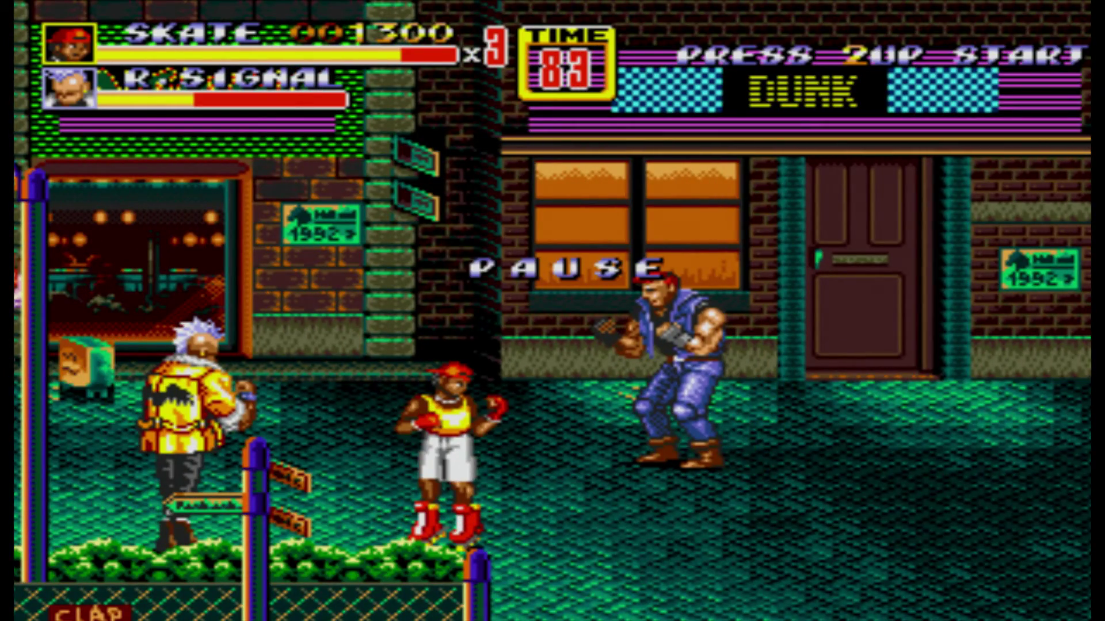